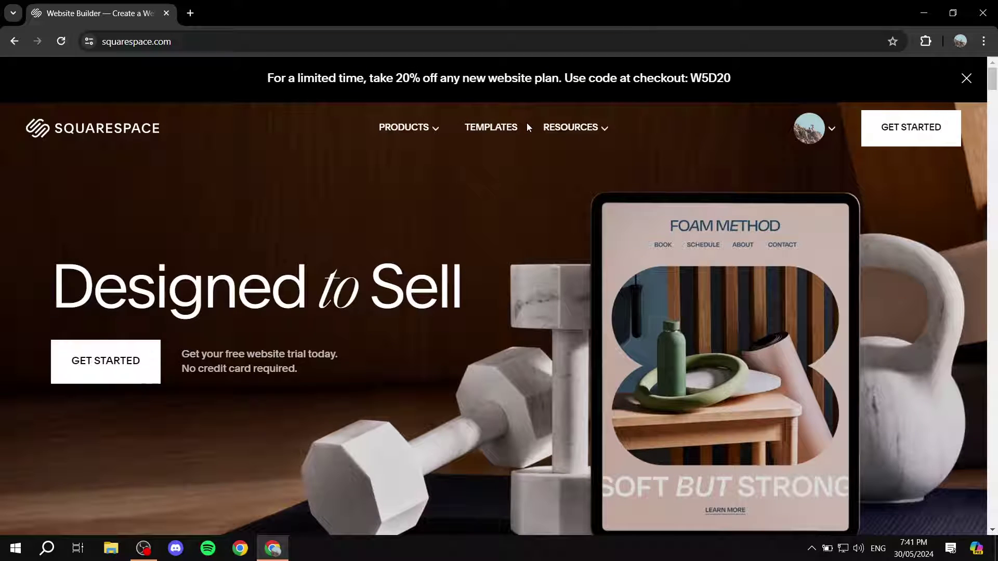
Search Google for "google chrome store" in a new browser tab and open the Chrome Web Store.
{"action": "left_click", "coordinate": [190, 13]}
{"action": "type", "text": "G"}
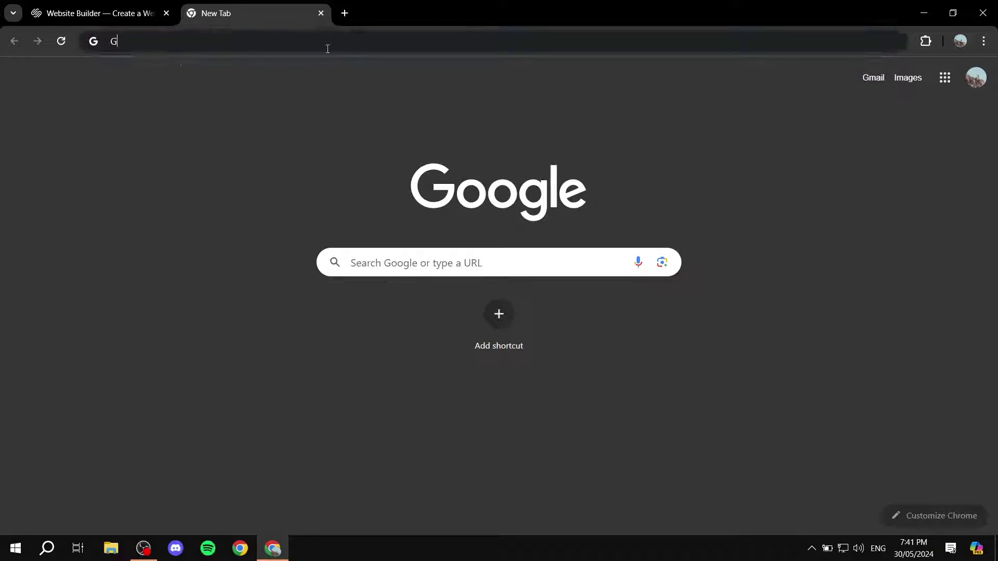
{"action": "type", "text": "oogle ch"}
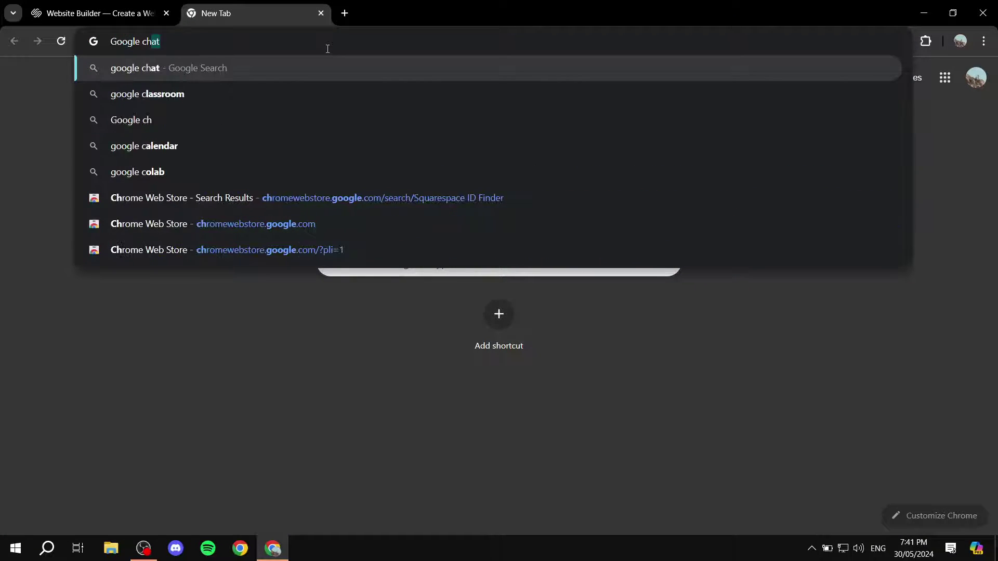
{"action": "type", "text": "rome store"}
{"action": "key", "text": "Return"}
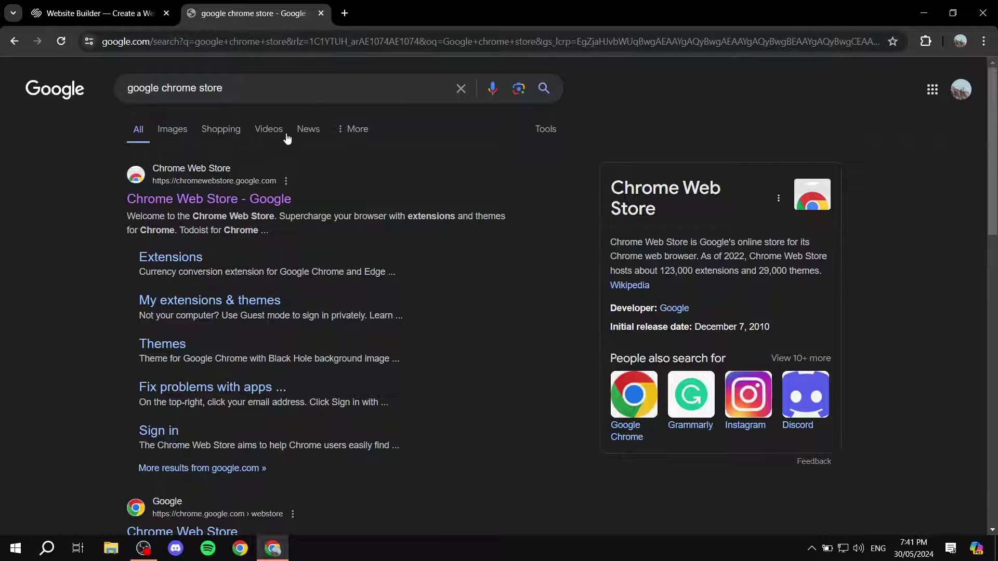
{"action": "left_click", "coordinate": [262, 198]}
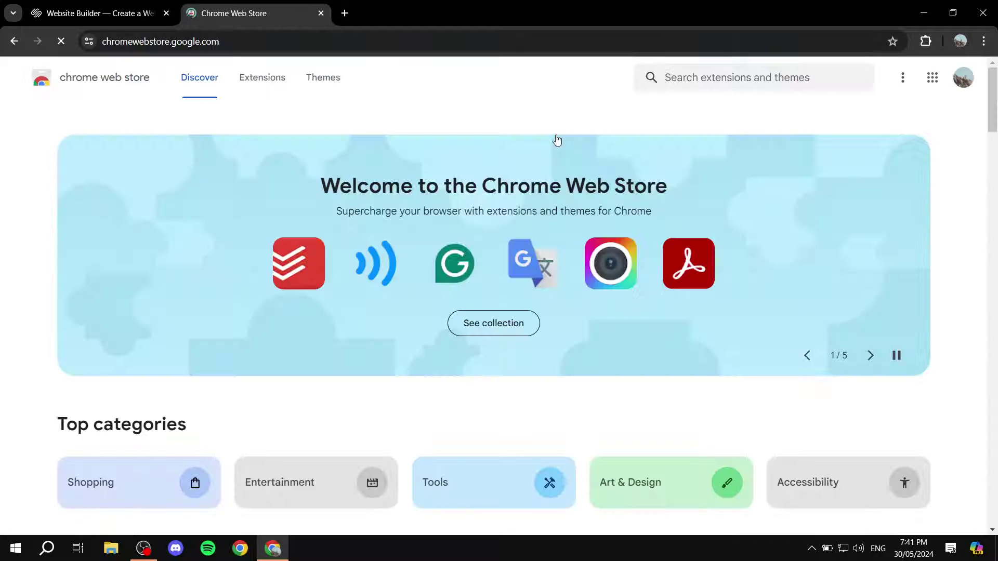
Search the extension store for "Squarespace Id finder" and open the Squarespace ID Finder extension from heathertovey.com.
{"action": "type", "text": "S"}
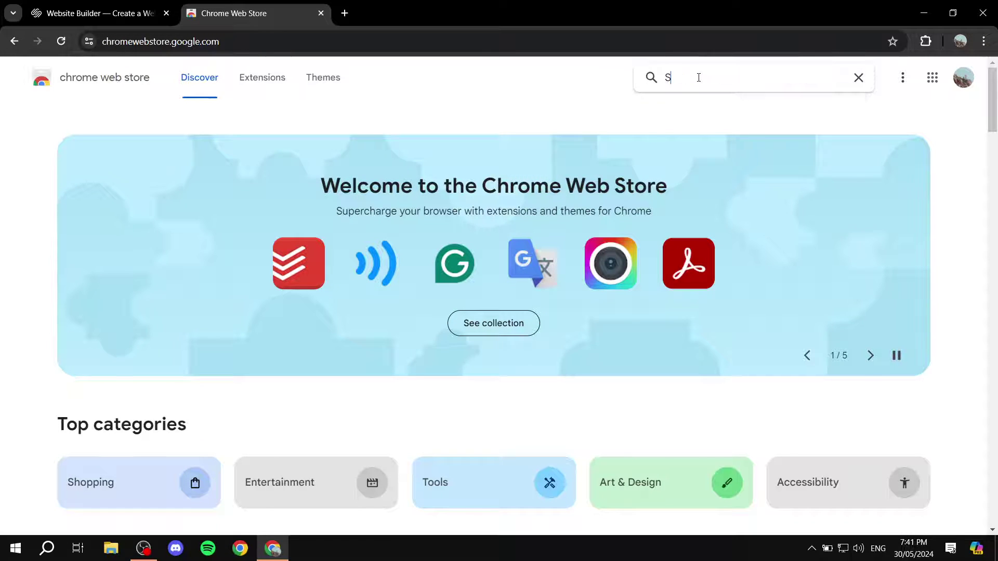
{"action": "type", "text": "quarespace Id finder"}
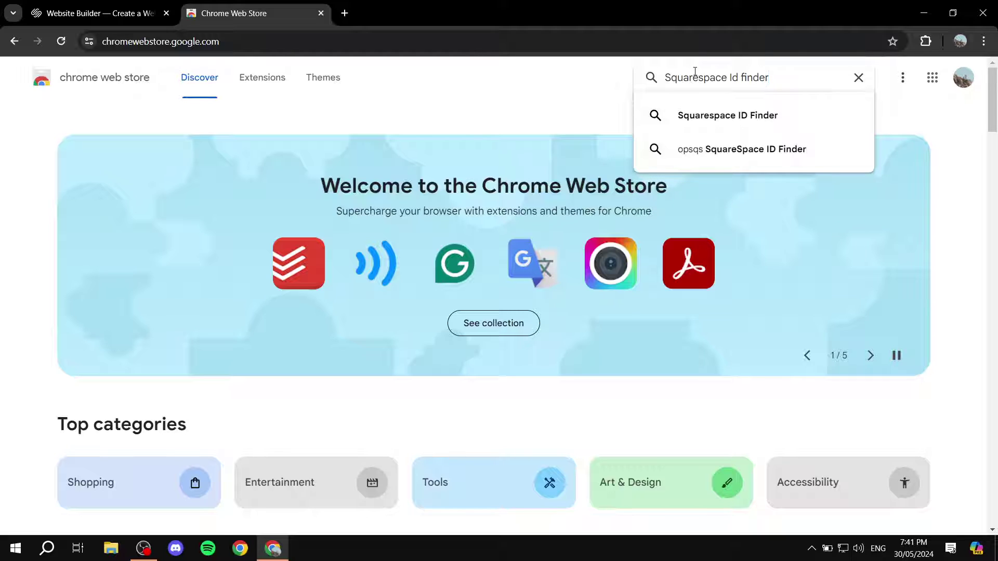
{"action": "key", "text": "Return"}
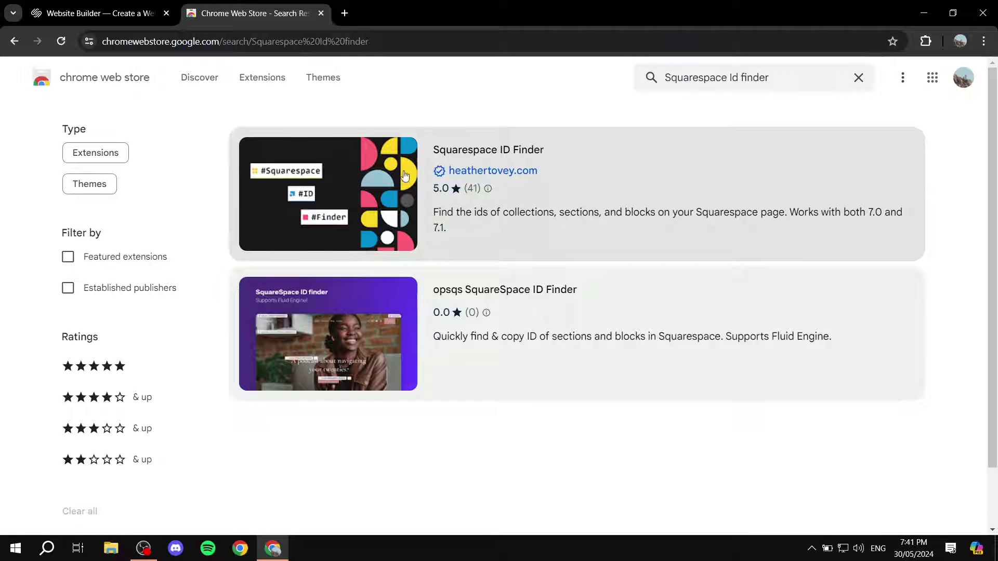
{"action": "left_click", "coordinate": [437, 189]}
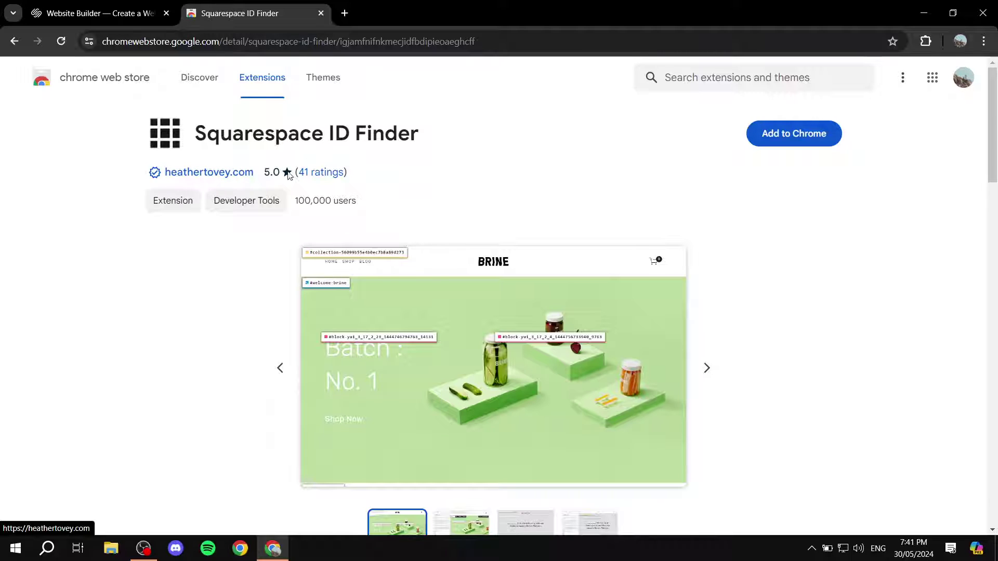
Install the Squarespace ID Finder extension in Chrome and dismiss the installation notice.
{"action": "left_click", "coordinate": [807, 135]}
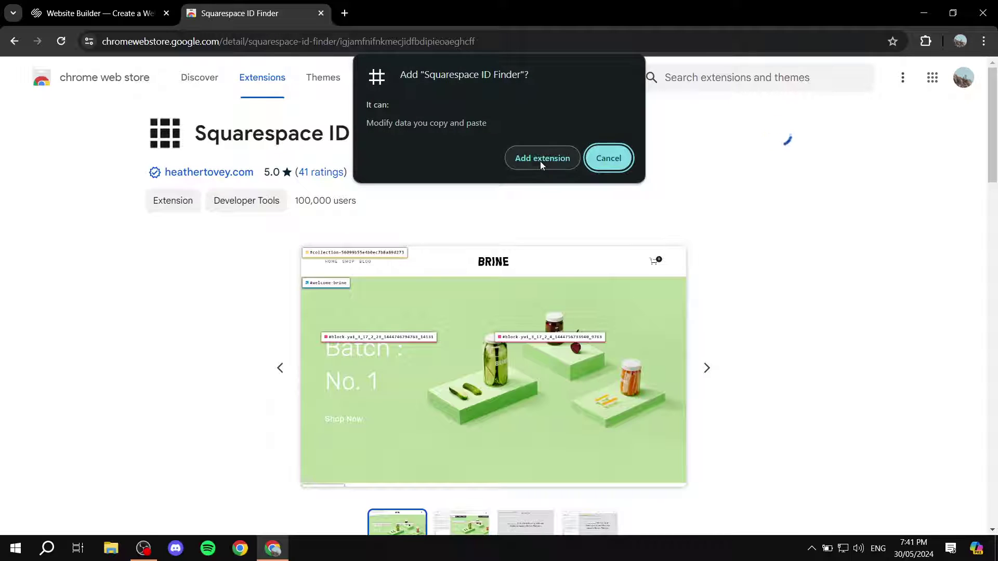
{"action": "left_click", "coordinate": [540, 159]}
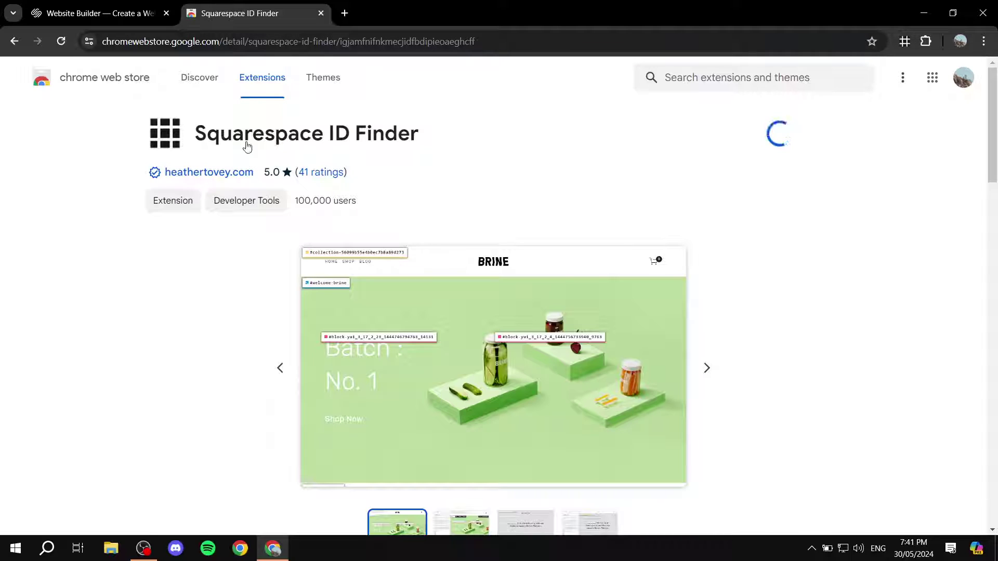
{"action": "left_click", "coordinate": [893, 71]}
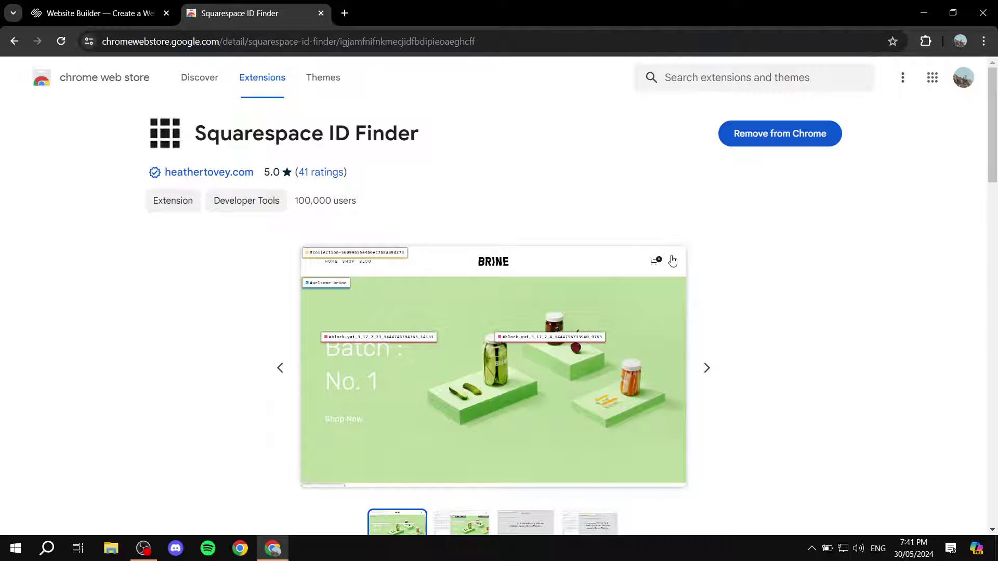
Pin the Squarespace ID Finder extension so it stays directly accessible in the browser.
{"action": "left_click", "coordinate": [925, 42]}
{"action": "left_click", "coordinate": [880, 175]}
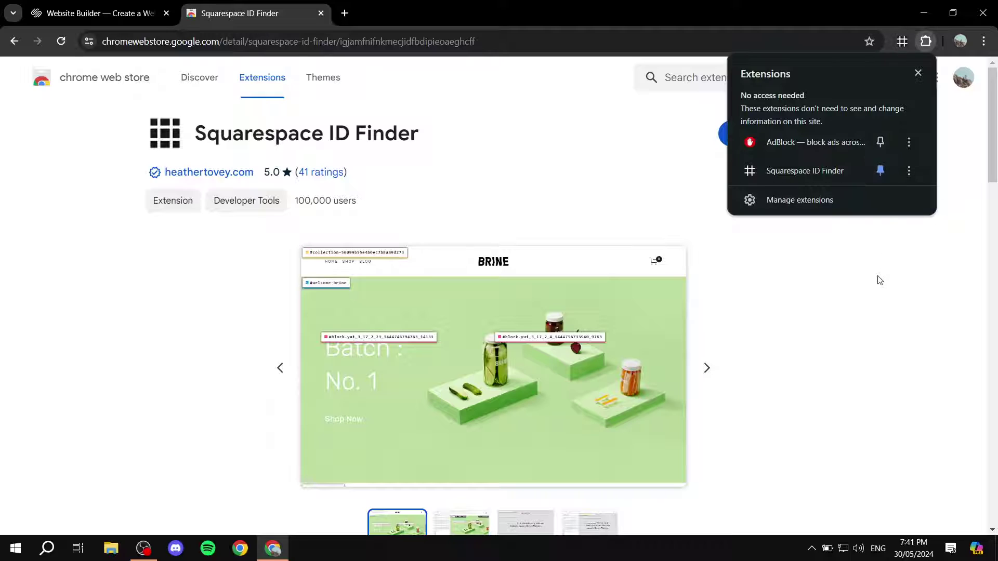
{"action": "left_click", "coordinate": [876, 282]}
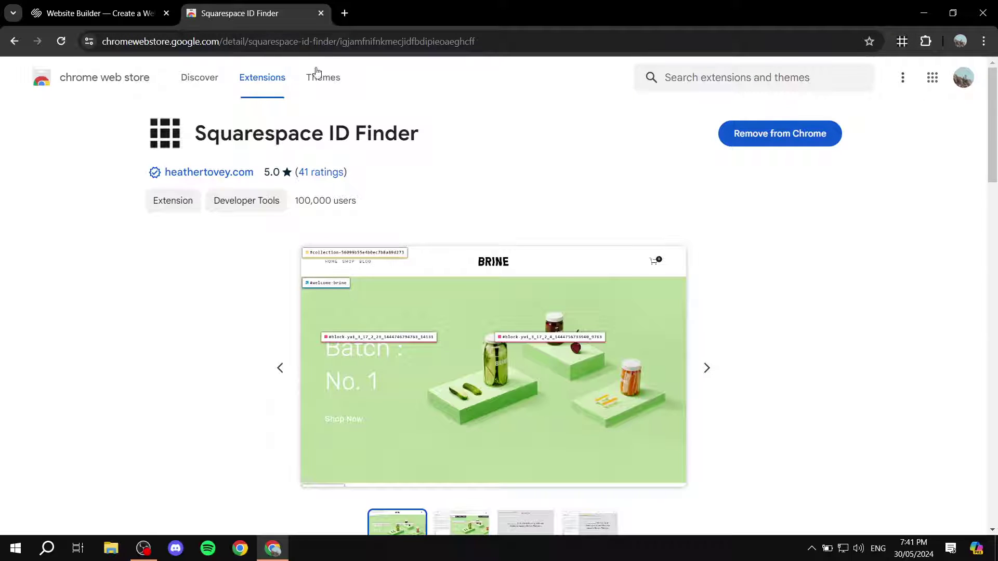
Close the extension store page and open the Tutorialist Space website from the Squarespace account dashboard.
{"action": "left_click", "coordinate": [321, 13]}
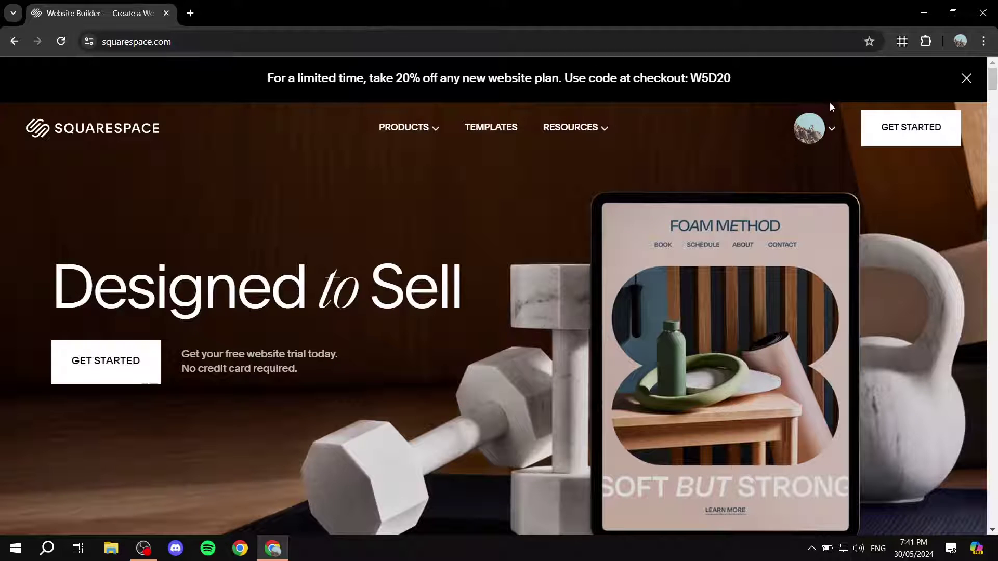
{"action": "left_click", "coordinate": [831, 130]}
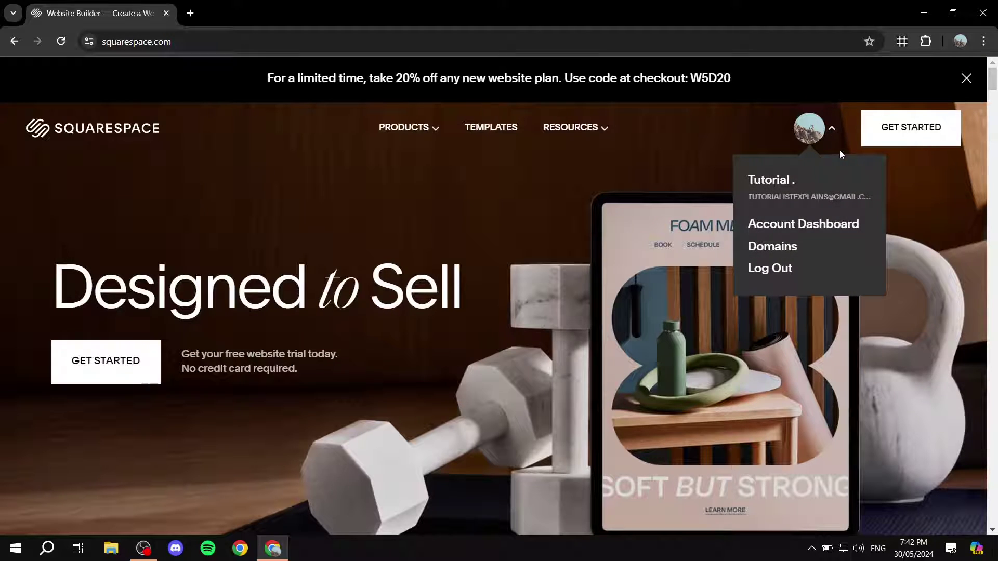
{"action": "left_click", "coordinate": [803, 230]}
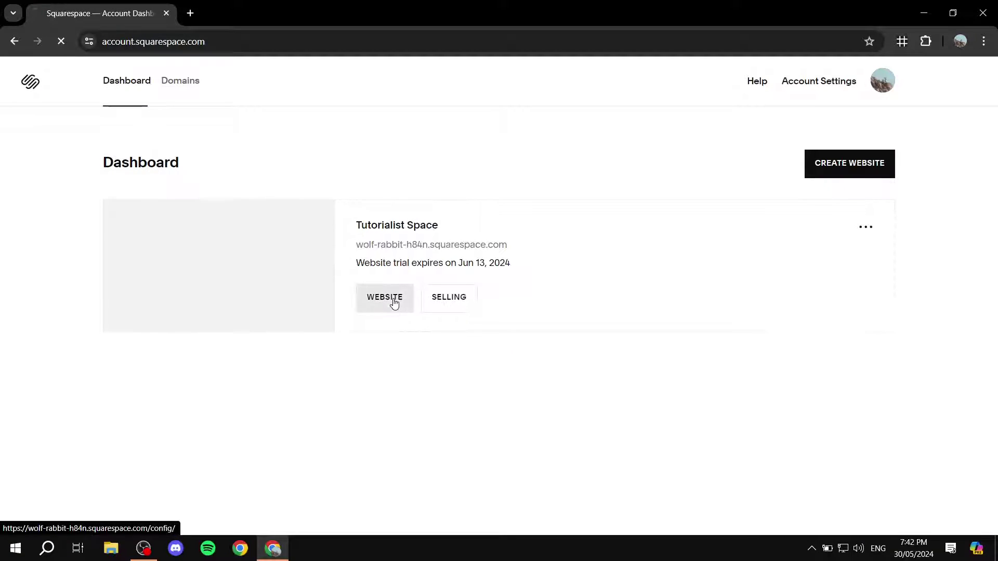
{"action": "left_click", "coordinate": [394, 303]}
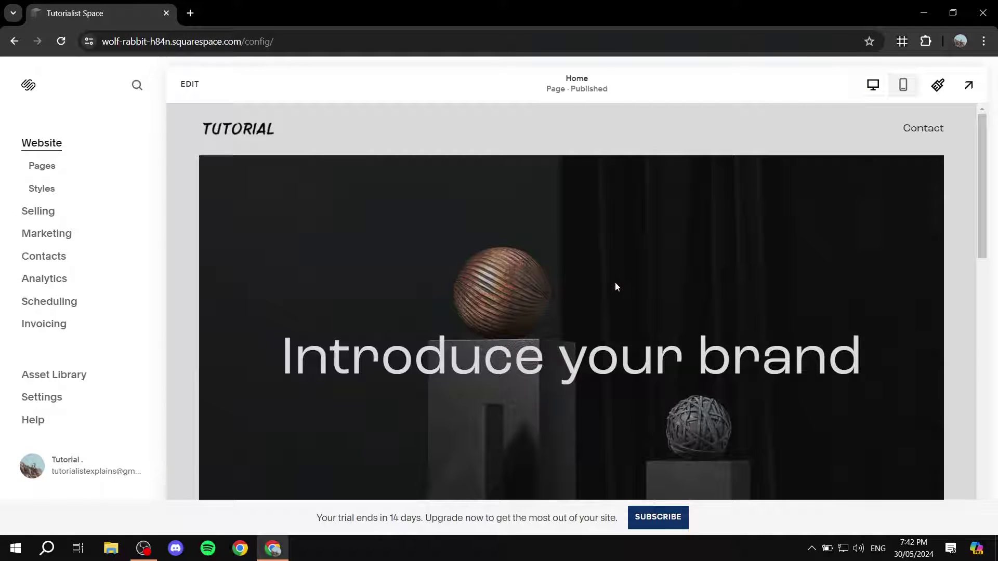
Look over the sections of the site's Home page and open the page for editing.
{"action": "scroll", "coordinate": [428, 312], "scroll_direction": "down", "scroll_amount": 5}
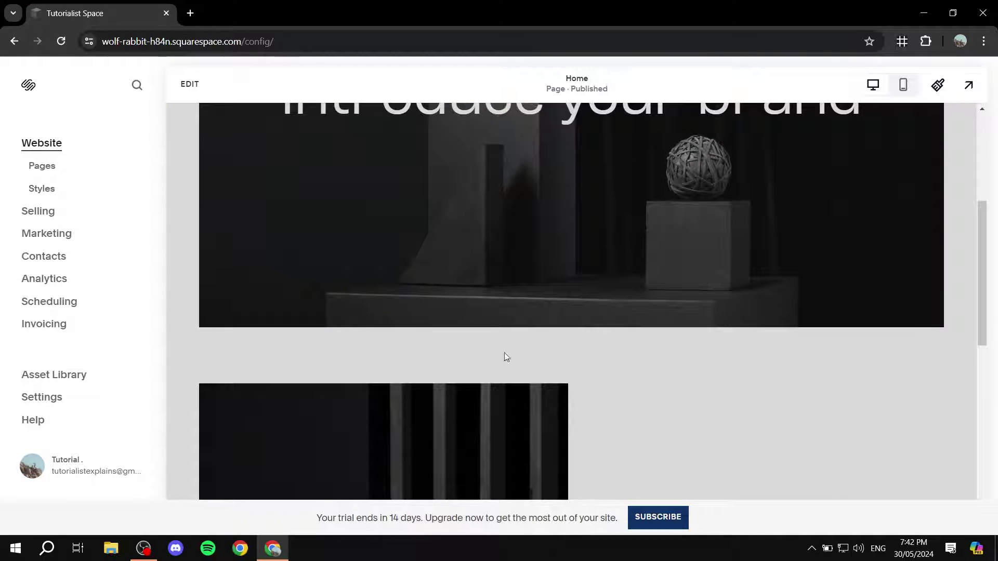
{"action": "scroll", "coordinate": [422, 222], "scroll_direction": "up", "scroll_amount": 5}
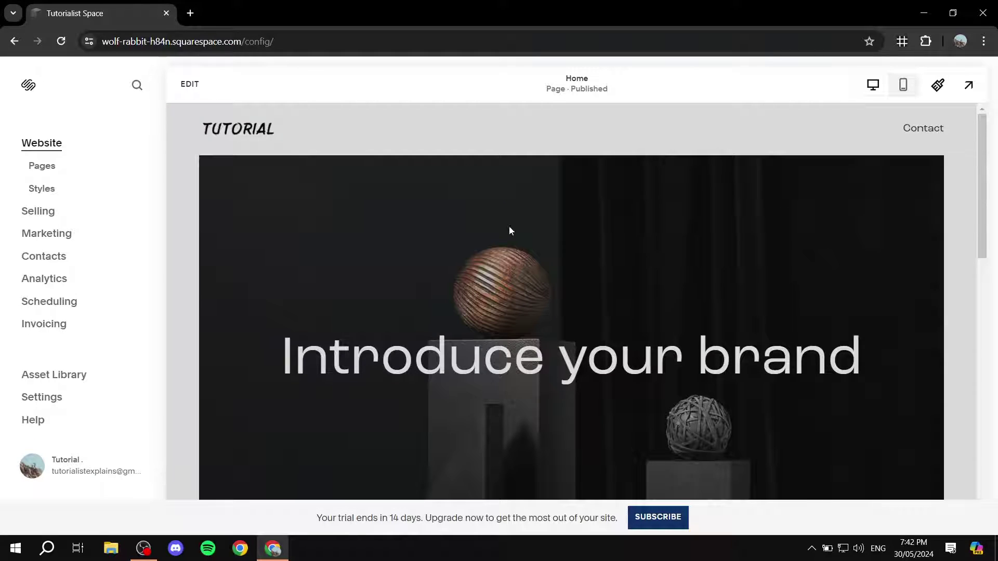
{"action": "scroll", "coordinate": [418, 191], "scroll_direction": "down", "scroll_amount": 10}
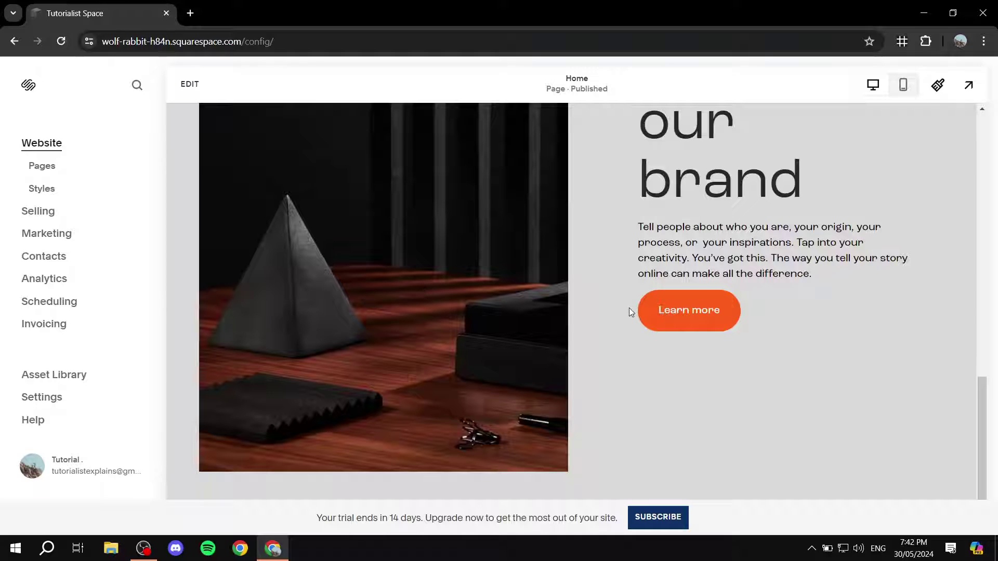
{"action": "scroll", "coordinate": [630, 312], "scroll_direction": "up", "scroll_amount": 7}
{"action": "scroll", "coordinate": [596, 317], "scroll_direction": "up", "scroll_amount": 4}
{"action": "scroll", "coordinate": [548, 256], "scroll_direction": "down", "scroll_amount": 8}
{"action": "scroll", "coordinate": [557, 276], "scroll_direction": "up", "scroll_amount": 8}
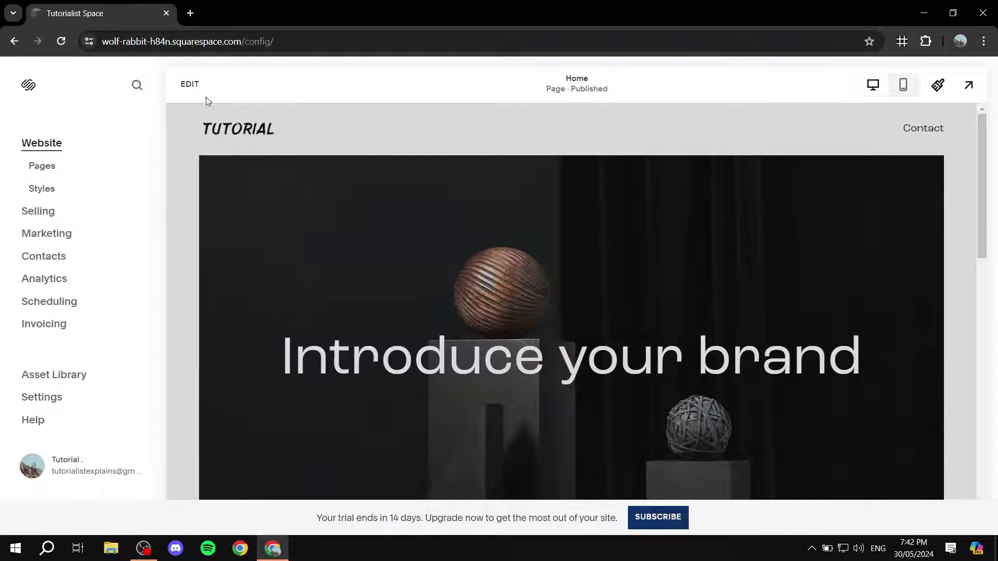
{"action": "left_click", "coordinate": [194, 87]}
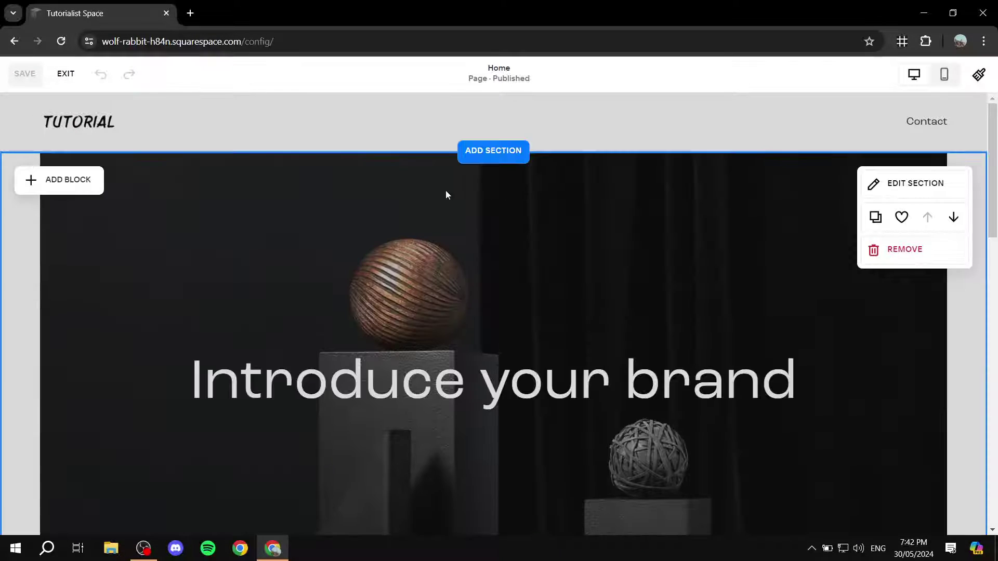
Start adding a section directly below the "Introduce your brand" section of the Home page.
{"action": "scroll", "coordinate": [532, 236], "scroll_direction": "down", "scroll_amount": 8}
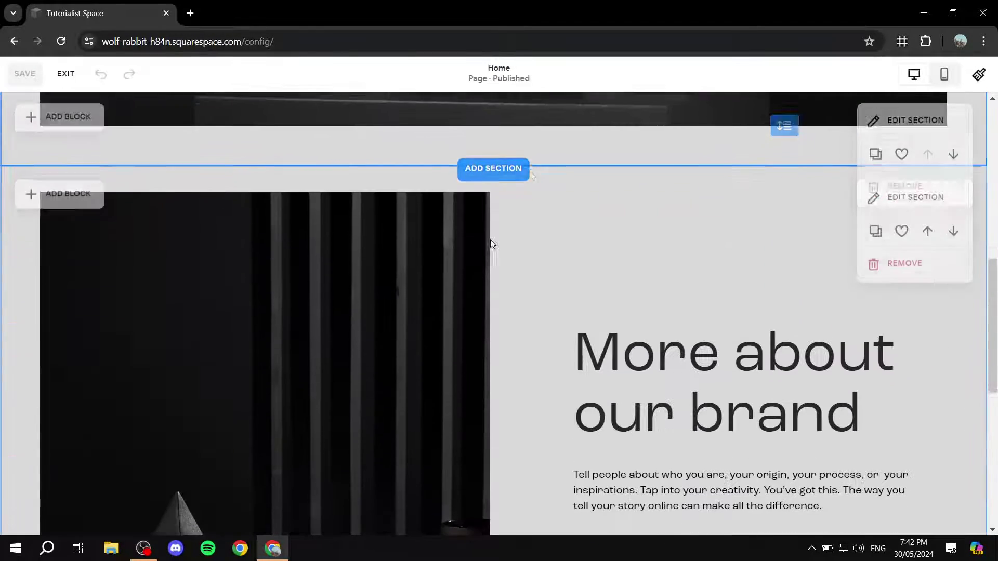
{"action": "scroll", "coordinate": [457, 211], "scroll_direction": "up", "scroll_amount": 8}
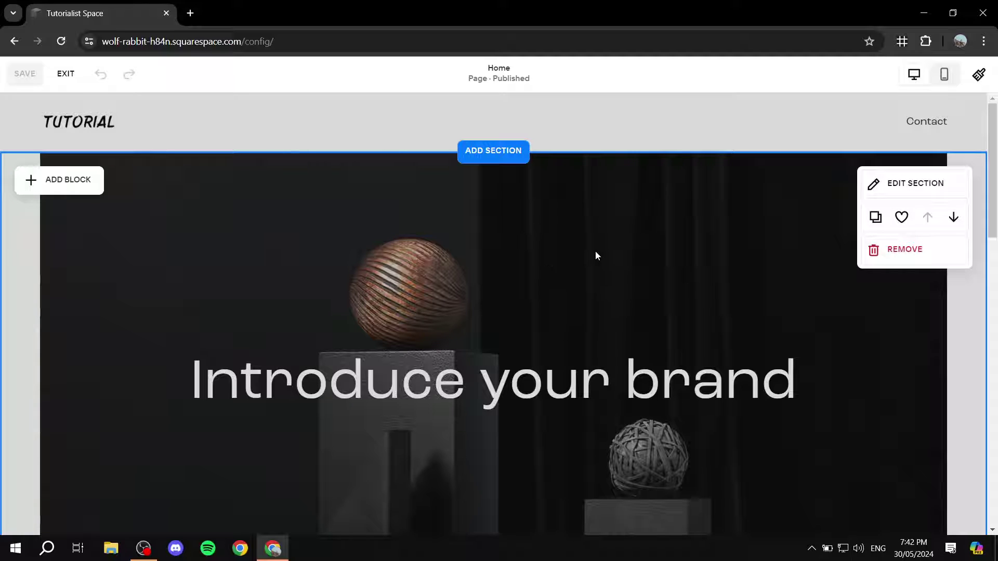
{"action": "scroll", "coordinate": [596, 255], "scroll_direction": "down", "scroll_amount": 5}
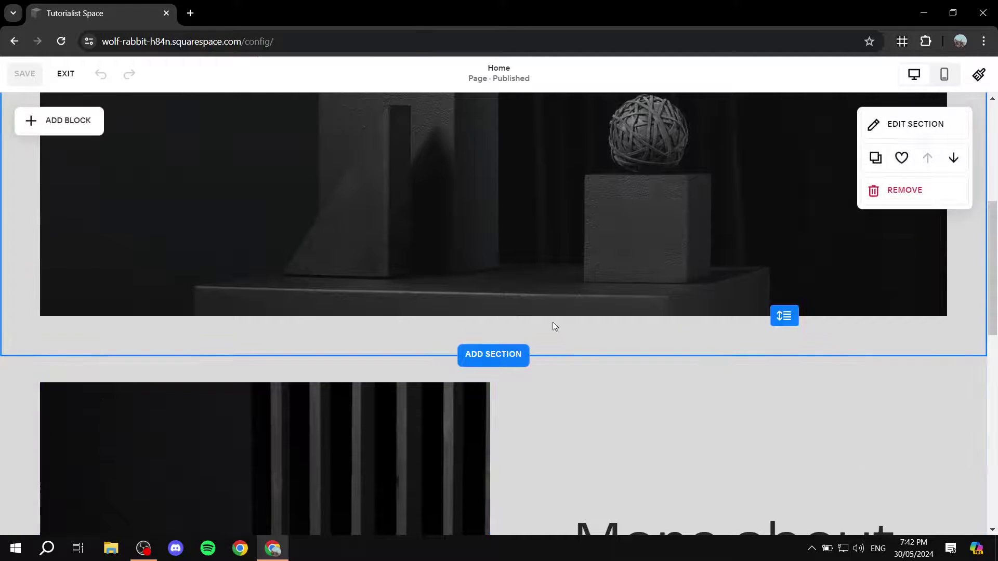
{"action": "scroll", "coordinate": [576, 340], "scroll_direction": "down", "scroll_amount": 7}
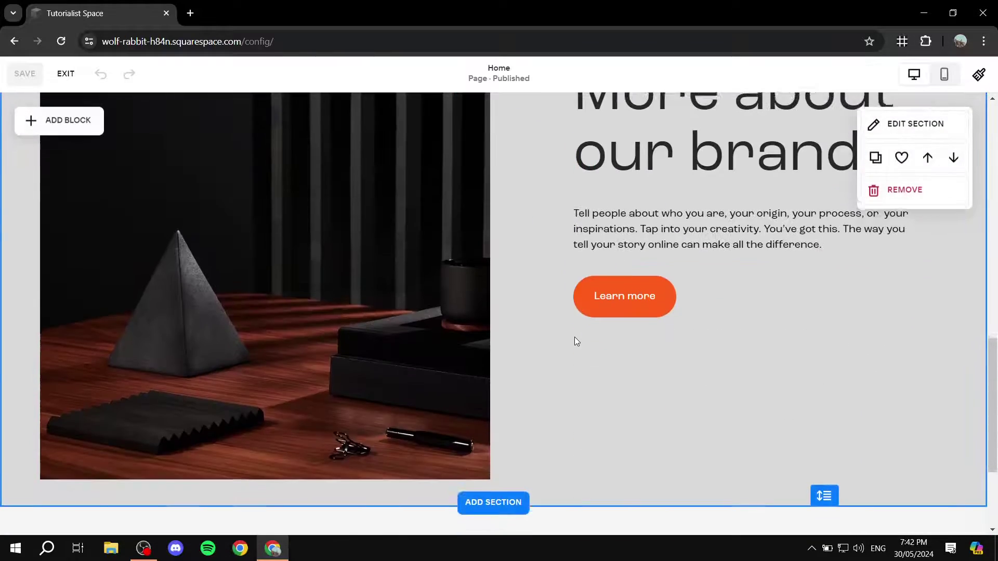
{"action": "scroll", "coordinate": [574, 340], "scroll_direction": "up", "scroll_amount": 8}
{"action": "scroll", "coordinate": [530, 323], "scroll_direction": "down", "scroll_amount": 1}
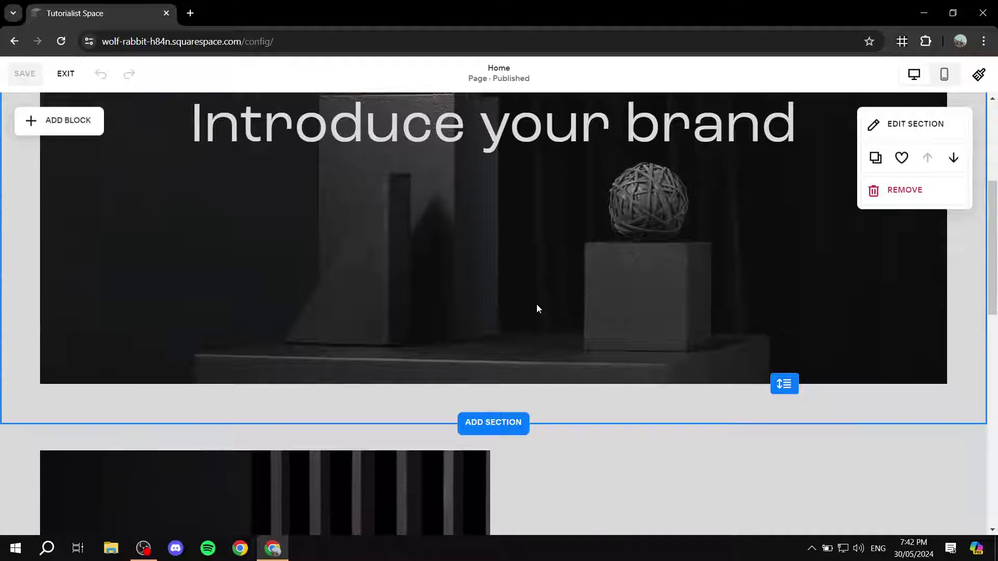
{"action": "left_click", "coordinate": [497, 427]}
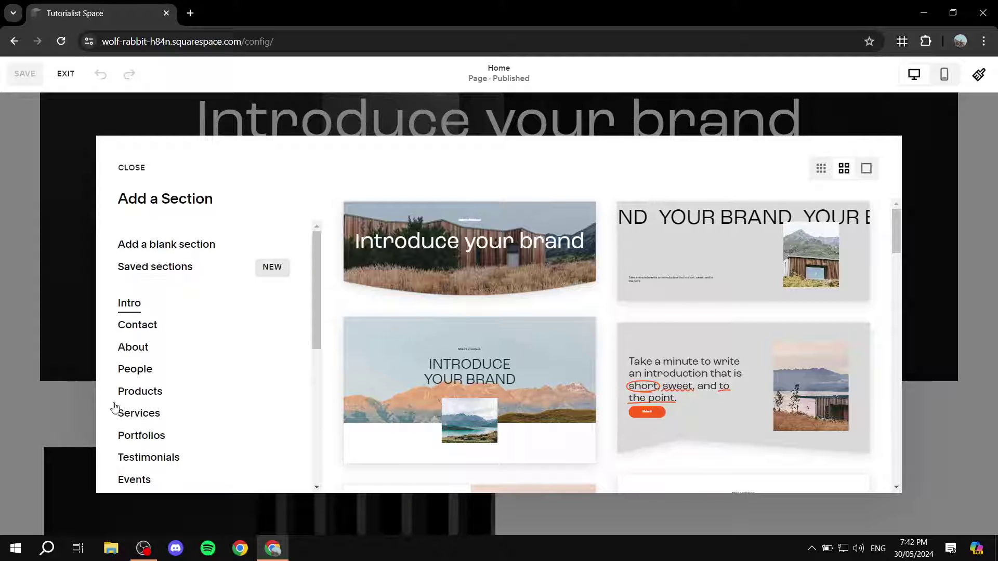
{"action": "scroll", "coordinate": [204, 333], "scroll_direction": "down", "scroll_amount": 3}
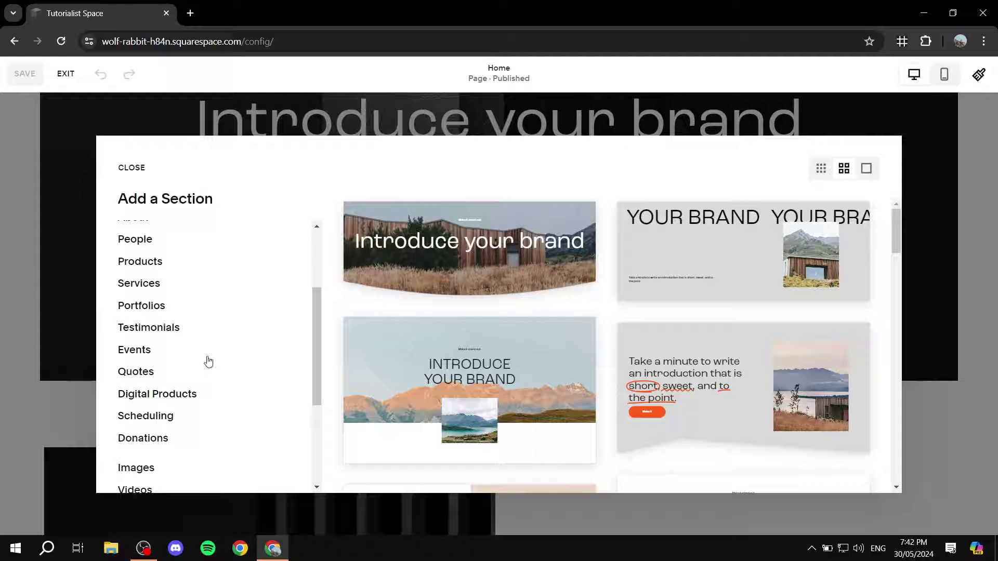
{"action": "scroll", "coordinate": [193, 340], "scroll_direction": "down", "scroll_amount": 2}
{"action": "scroll", "coordinate": [193, 340], "scroll_direction": "down", "scroll_amount": 1}
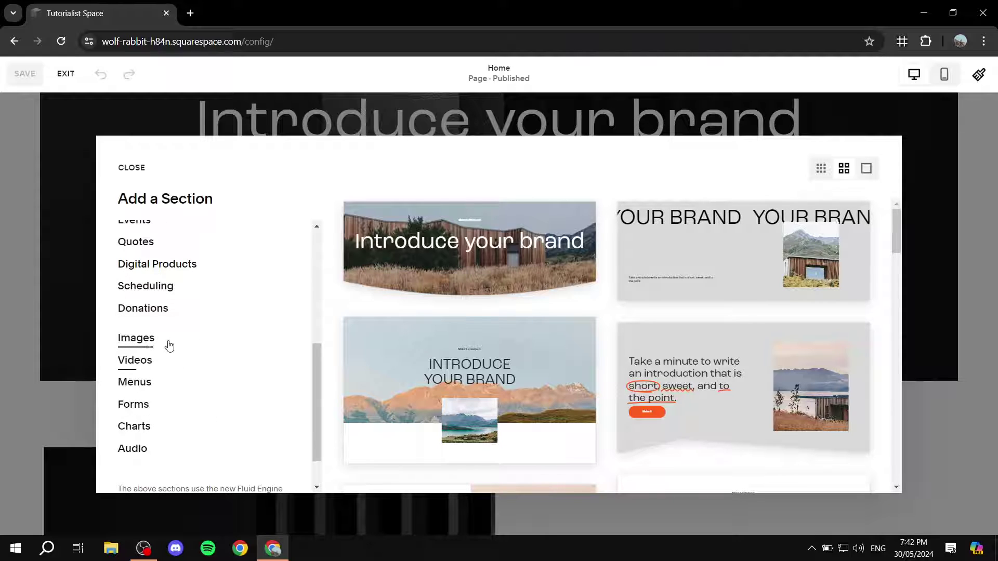
Add the Images gallery section with six pictures in a three-column, two-row grid, and save the page.
{"action": "left_click", "coordinate": [139, 345]}
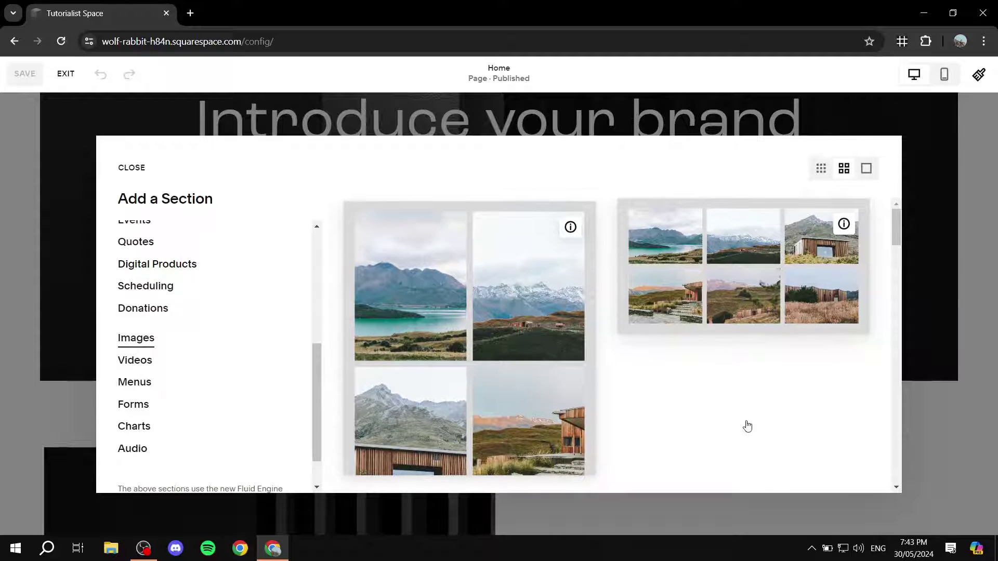
{"action": "scroll", "coordinate": [716, 398], "scroll_direction": "down", "scroll_amount": 5}
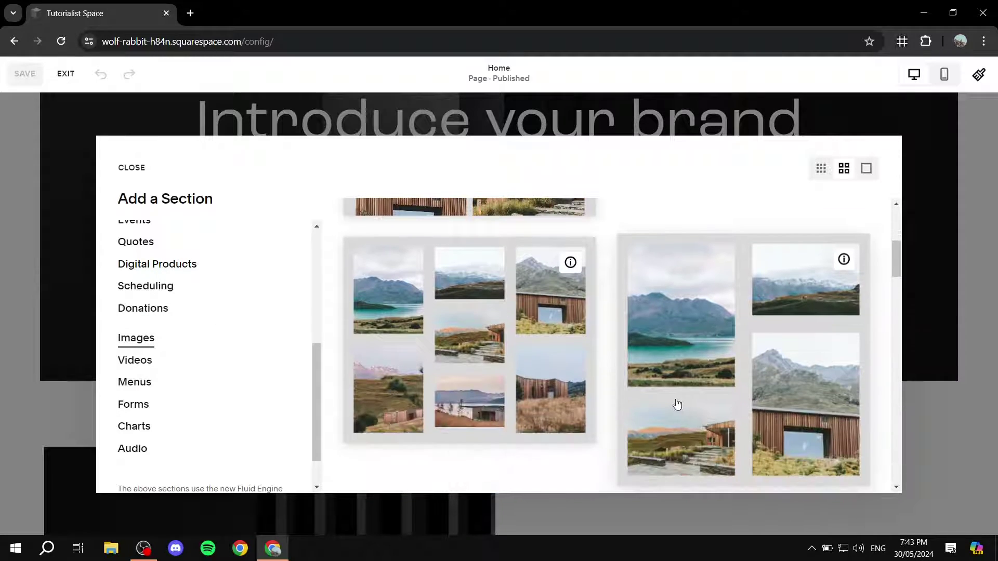
{"action": "scroll", "coordinate": [644, 361], "scroll_direction": "down", "scroll_amount": 5}
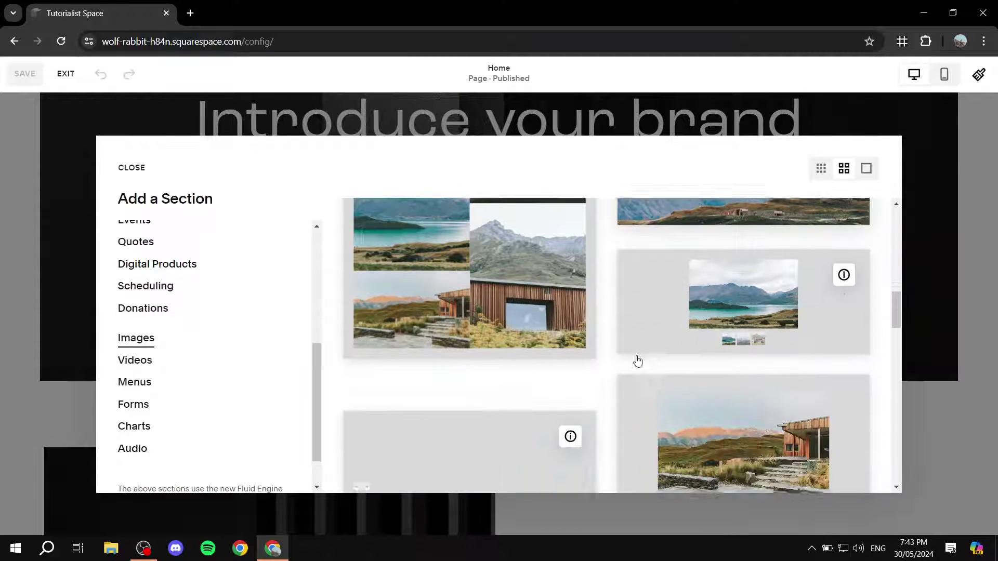
{"action": "scroll", "coordinate": [652, 365], "scroll_direction": "up", "scroll_amount": 10}
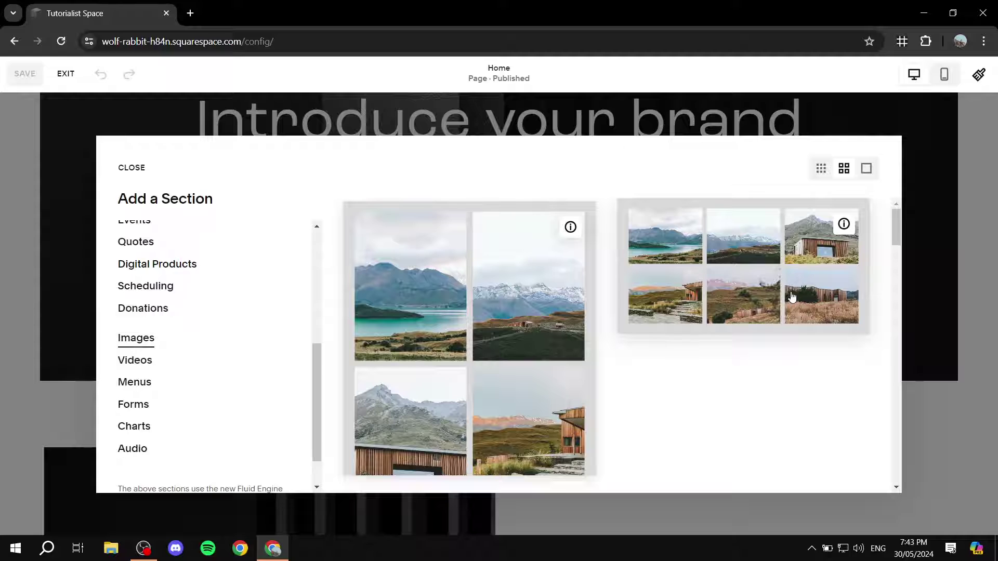
{"action": "scroll", "coordinate": [762, 281], "scroll_direction": "down", "scroll_amount": 3}
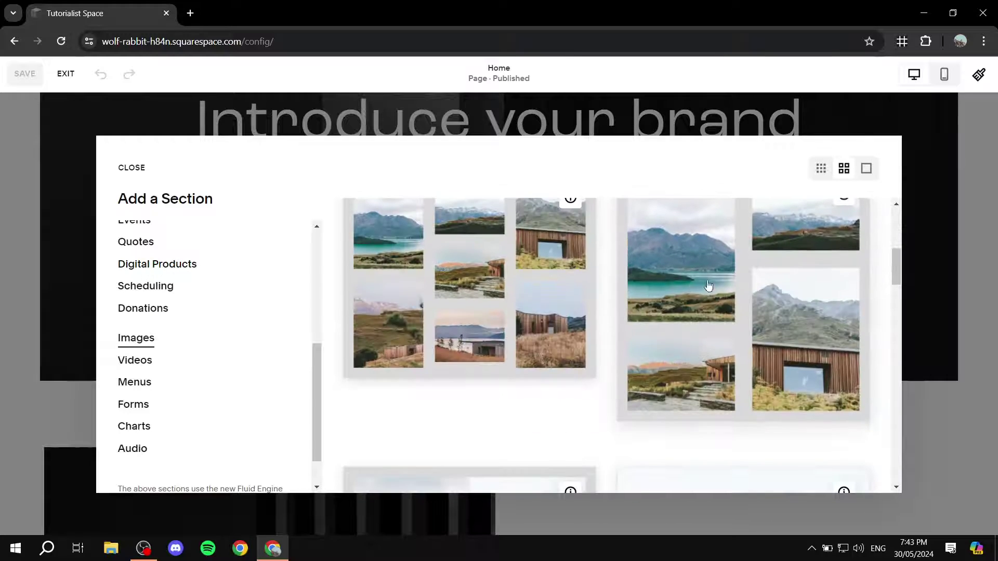
{"action": "scroll", "coordinate": [706, 286], "scroll_direction": "up", "scroll_amount": 3}
{"action": "mouse_move", "coordinate": [844, 225]}
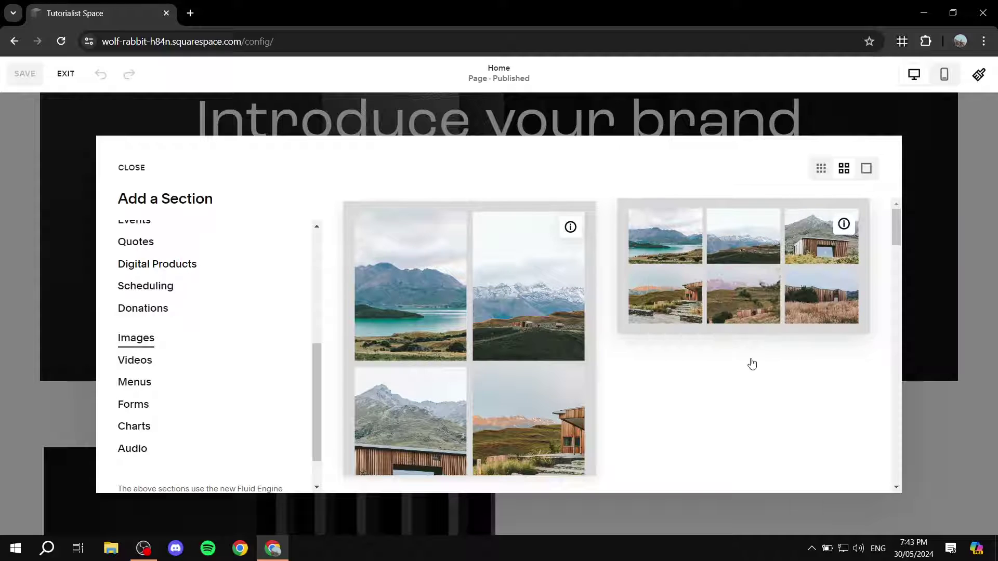
{"action": "scroll", "coordinate": [748, 361], "scroll_direction": "down", "scroll_amount": 5}
{"action": "scroll", "coordinate": [719, 331], "scroll_direction": "up", "scroll_amount": 5}
{"action": "left_click", "coordinate": [844, 225]}
{"action": "left_click", "coordinate": [759, 265]}
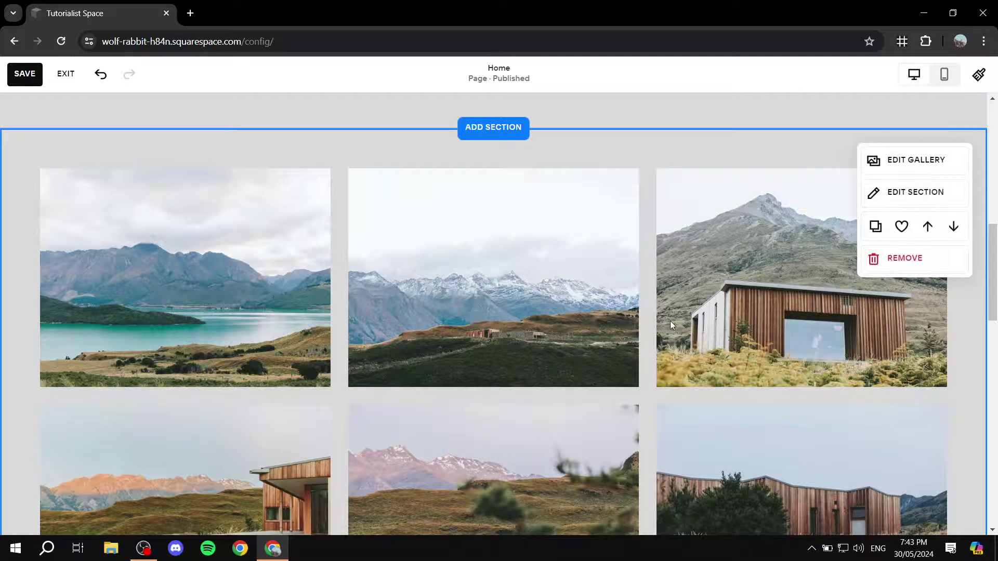
{"action": "left_click", "coordinate": [25, 74]}
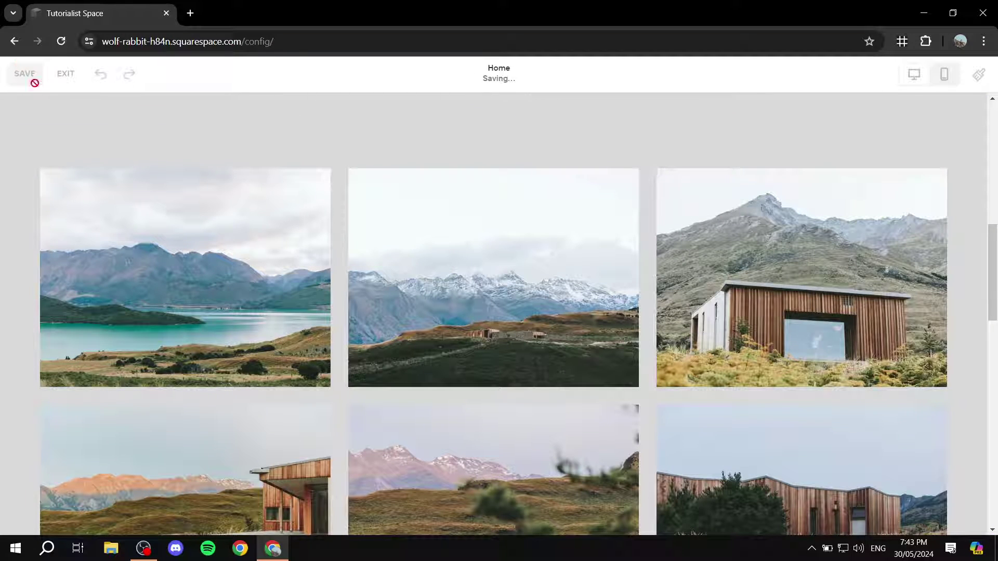
Open the new section's gallery images for editing and check the options for adding more images.
{"action": "scroll", "coordinate": [446, 224], "scroll_direction": "down", "scroll_amount": 1}
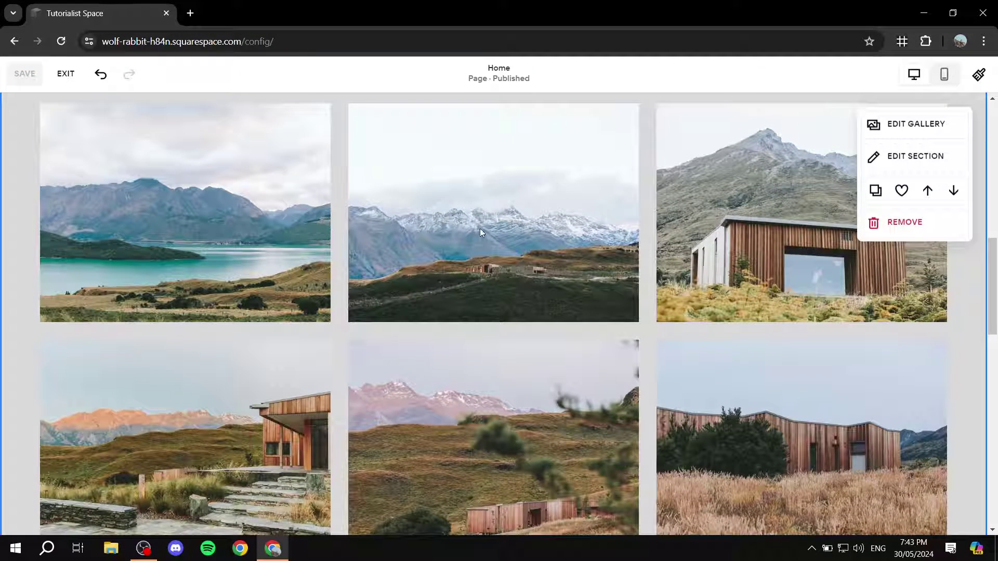
{"action": "scroll", "coordinate": [467, 226], "scroll_direction": "down", "scroll_amount": 3}
{"action": "scroll", "coordinate": [427, 273], "scroll_direction": "up", "scroll_amount": 1}
{"action": "scroll", "coordinate": [427, 273], "scroll_direction": "up", "scroll_amount": 2}
{"action": "left_click", "coordinate": [939, 130]}
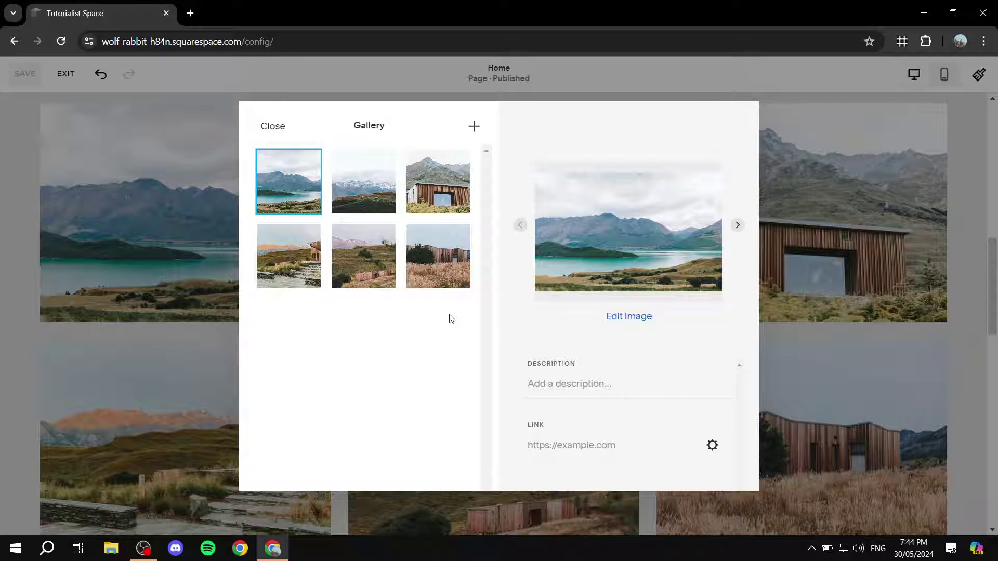
{"action": "mouse_move", "coordinate": [458, 254]}
{"action": "left_click", "coordinate": [476, 130]}
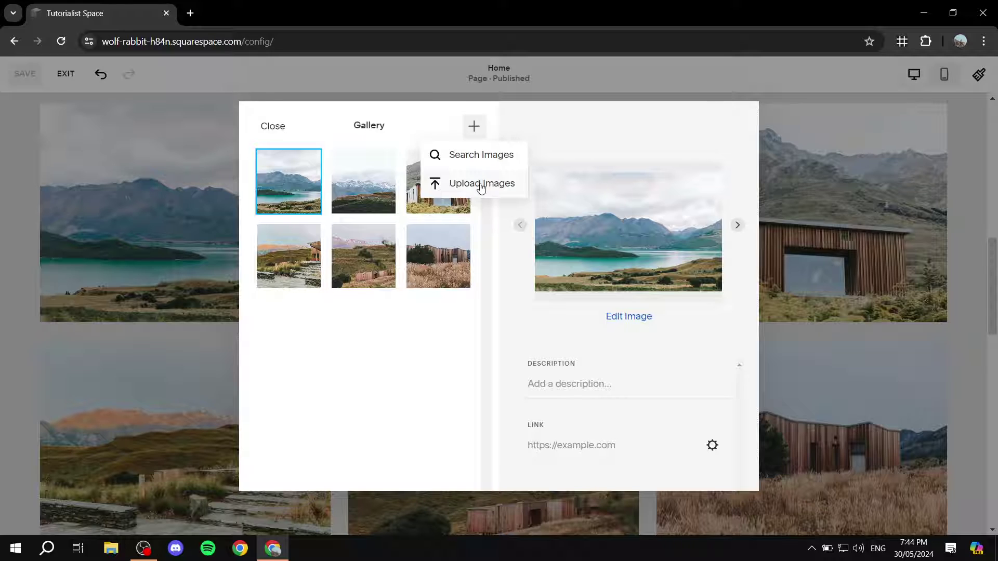
{"action": "left_click", "coordinate": [406, 345]}
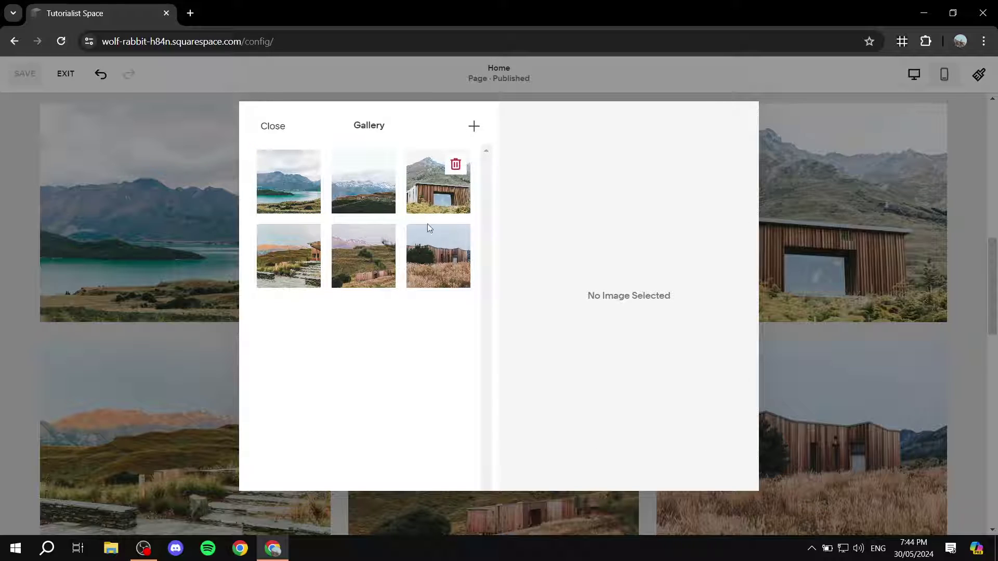
Move the third gallery image, the wooden cabin below the mountain, to the last position and close the gallery.
{"action": "mouse_move", "coordinate": [457, 189]}
{"action": "left_click_drag", "start_coordinate": [447, 188], "coordinate": [363, 263]}
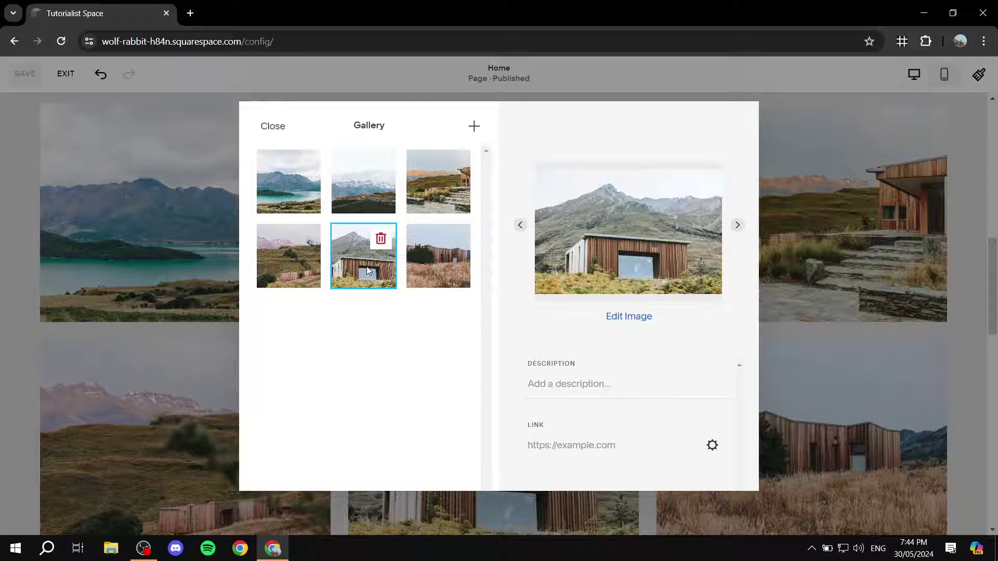
{"action": "left_click_drag", "start_coordinate": [367, 266], "coordinate": [437, 259]}
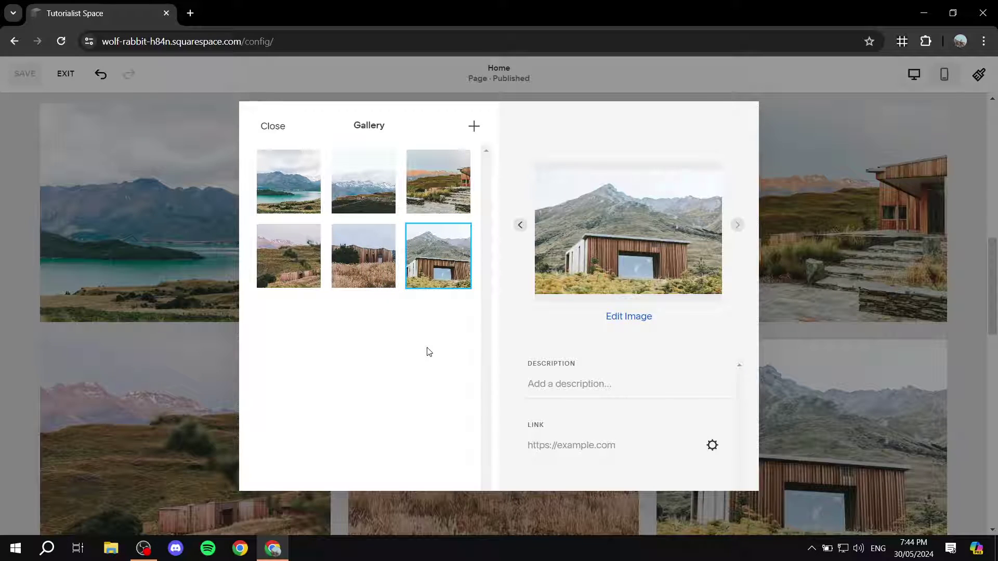
{"action": "mouse_move", "coordinate": [444, 277]}
{"action": "mouse_move", "coordinate": [263, 183]}
{"action": "left_click", "coordinate": [273, 127]}
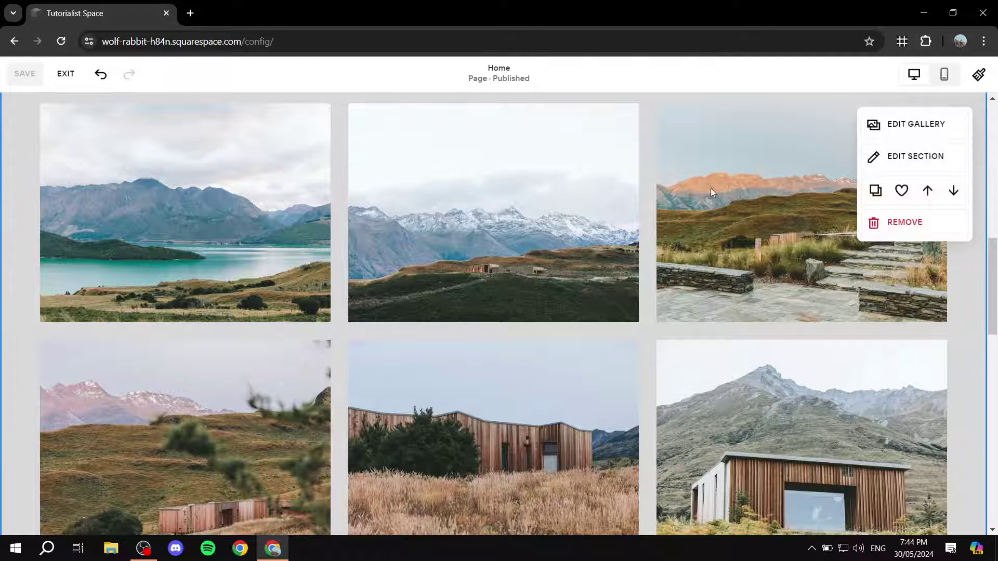
Open the gallery section's settings and set the number of columns to 6.
{"action": "left_click", "coordinate": [905, 157]}
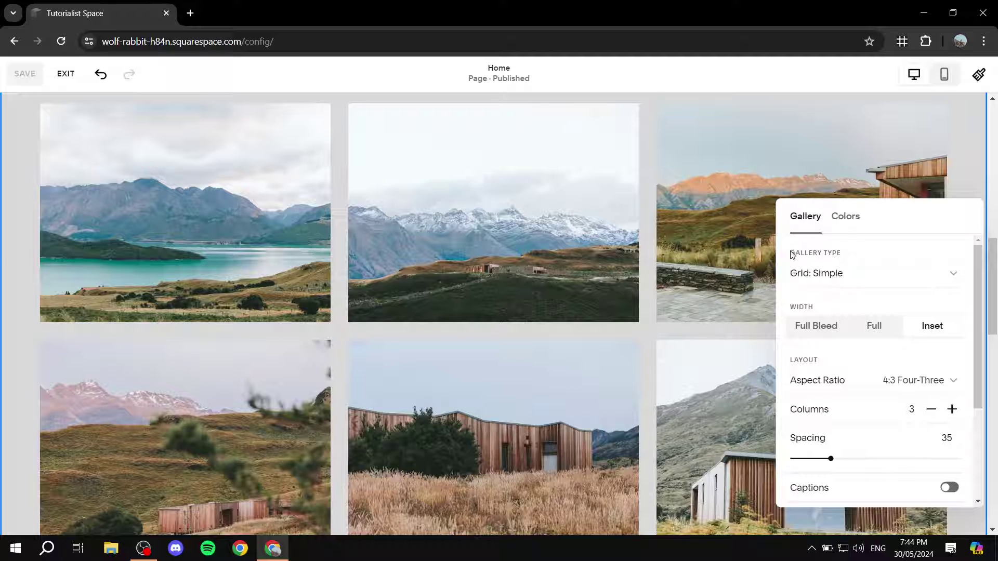
{"action": "triple_click", "coordinate": [860, 255]}
{"action": "left_click", "coordinate": [858, 257]}
{"action": "scroll", "coordinate": [909, 359], "scroll_direction": "down", "scroll_amount": 1}
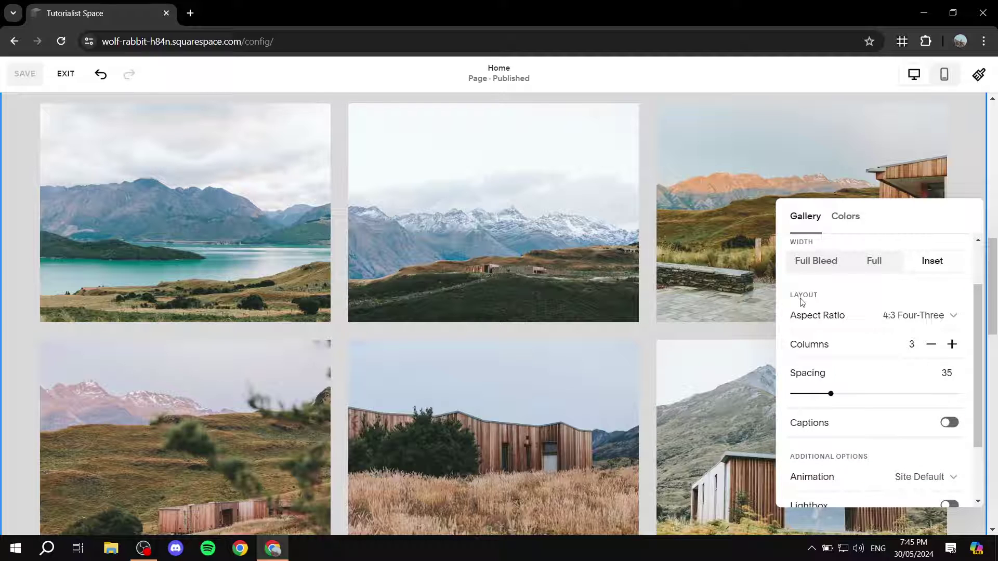
{"action": "scroll", "coordinate": [859, 305], "scroll_direction": "down", "scroll_amount": 1}
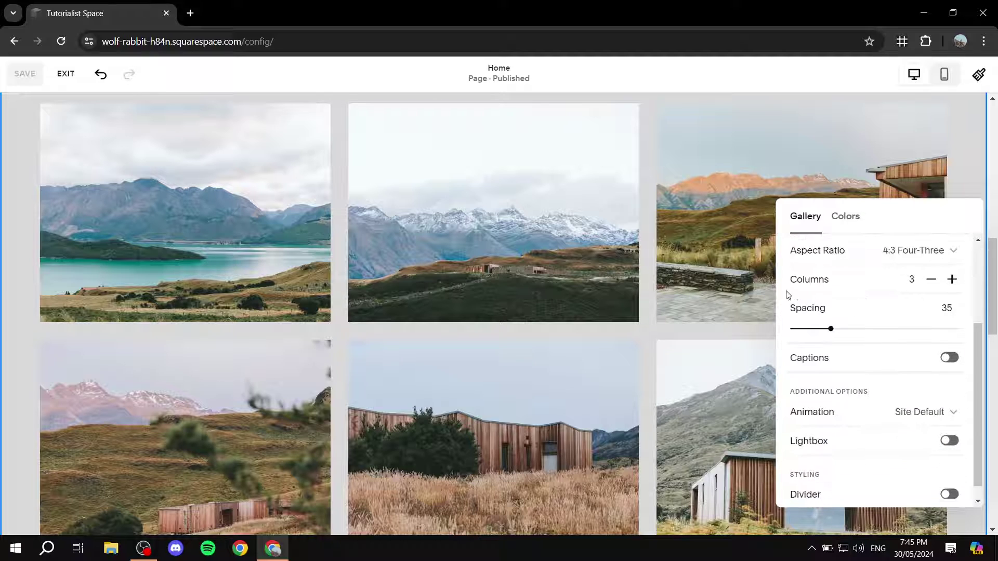
{"action": "scroll", "coordinate": [831, 296], "scroll_direction": "up", "scroll_amount": 1}
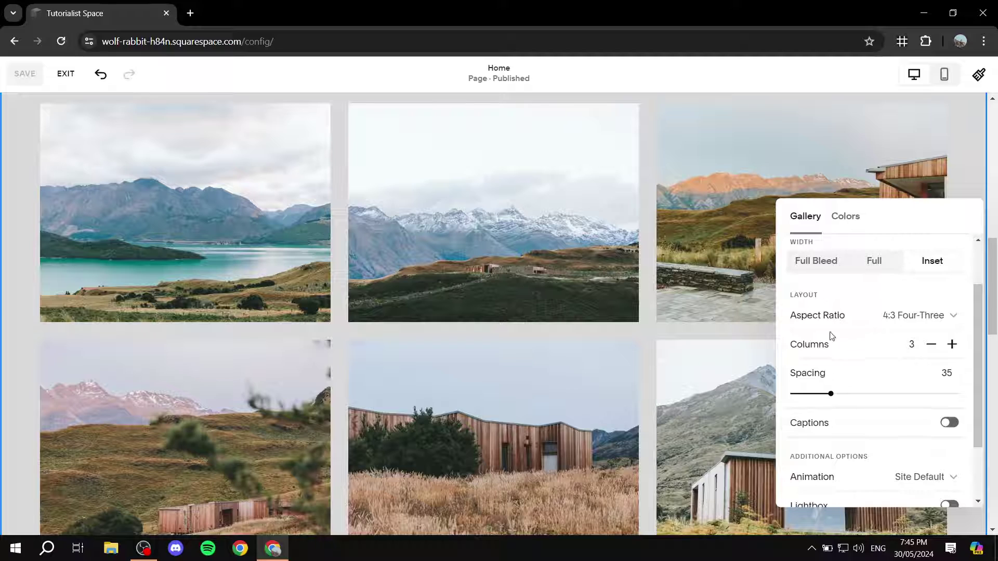
{"action": "left_click_drag", "start_coordinate": [791, 345], "coordinate": [830, 347]}
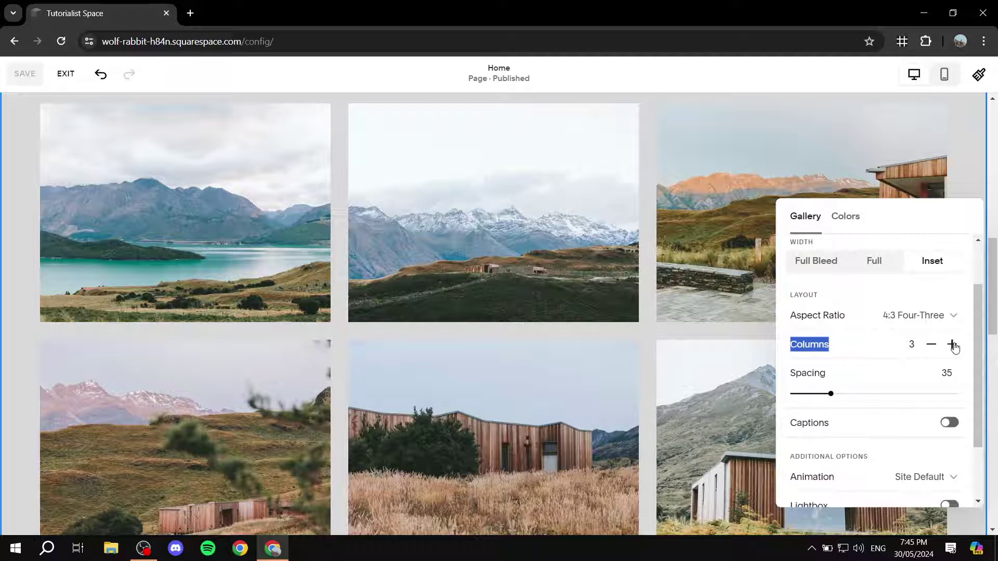
{"action": "left_click", "coordinate": [951, 344]}
{"action": "left_click", "coordinate": [951, 344]}
{"action": "left_click", "coordinate": [952, 344]}
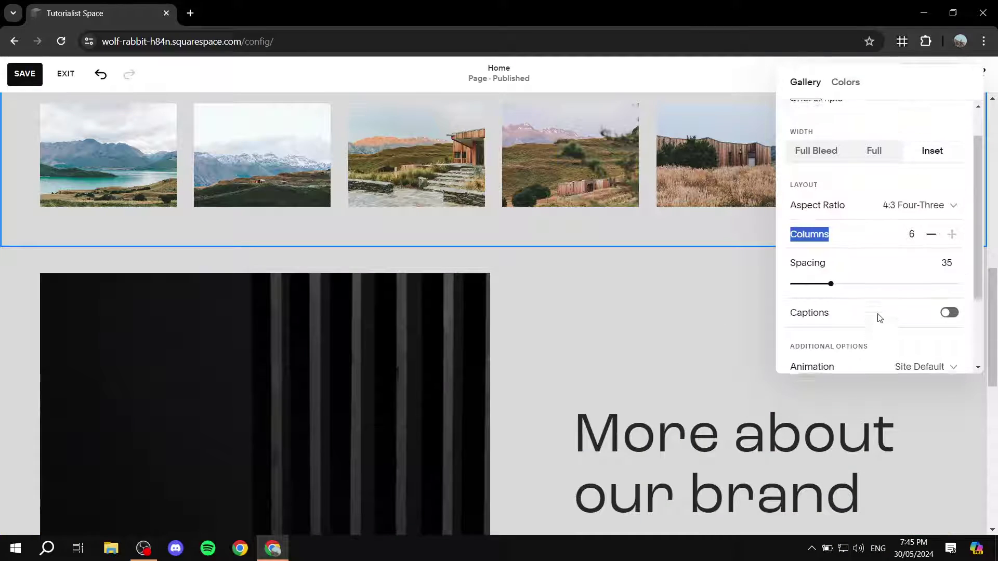
Review the available aspect ratios for the gallery and keep 4:3 Four-Three.
{"action": "scroll", "coordinate": [879, 318], "scroll_direction": "up", "scroll_amount": 1}
{"action": "scroll", "coordinate": [690, 309], "scroll_direction": "up", "scroll_amount": 4}
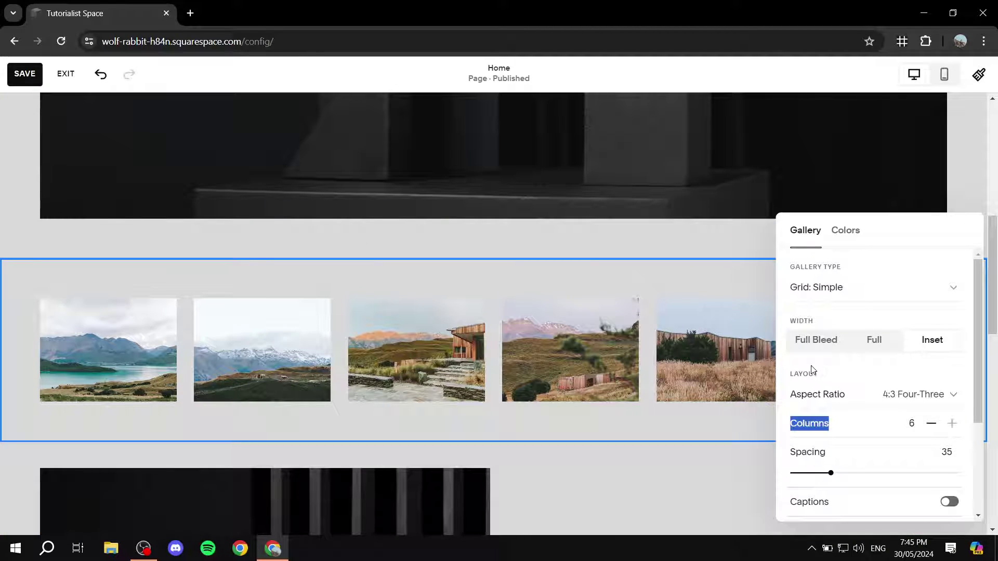
{"action": "left_click", "coordinate": [798, 366]}
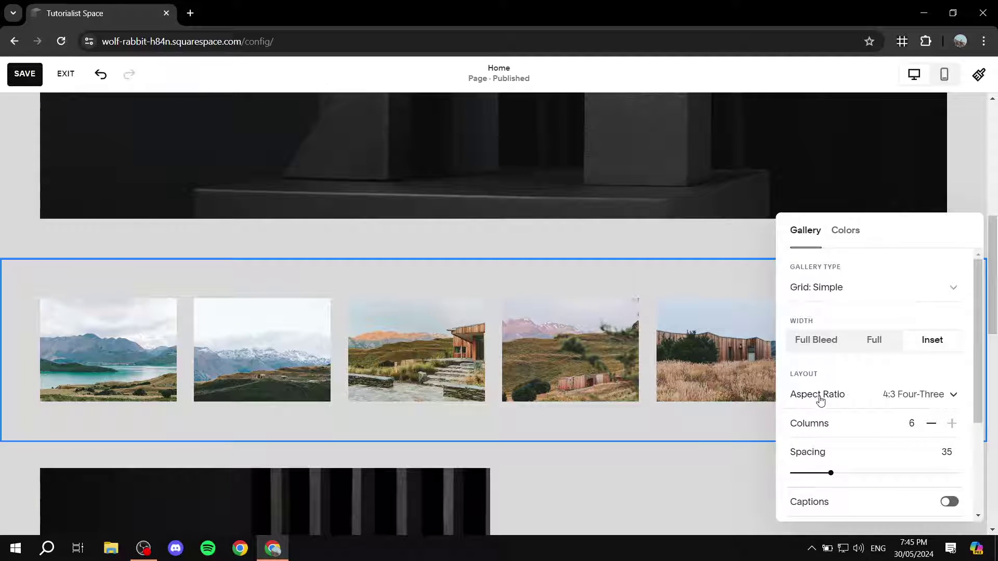
{"action": "scroll", "coordinate": [834, 398], "scroll_direction": "down", "scroll_amount": 1}
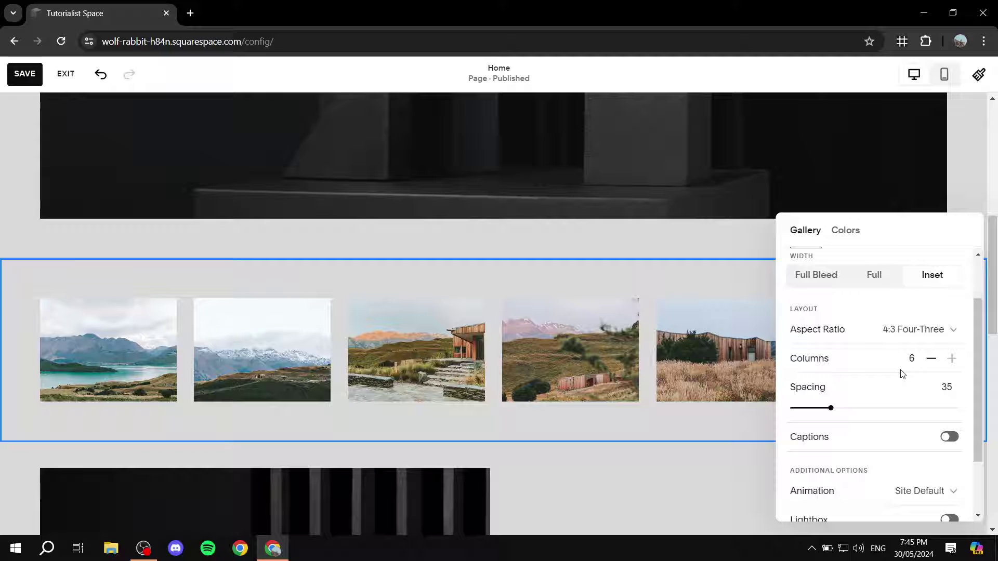
{"action": "left_click", "coordinate": [951, 333]}
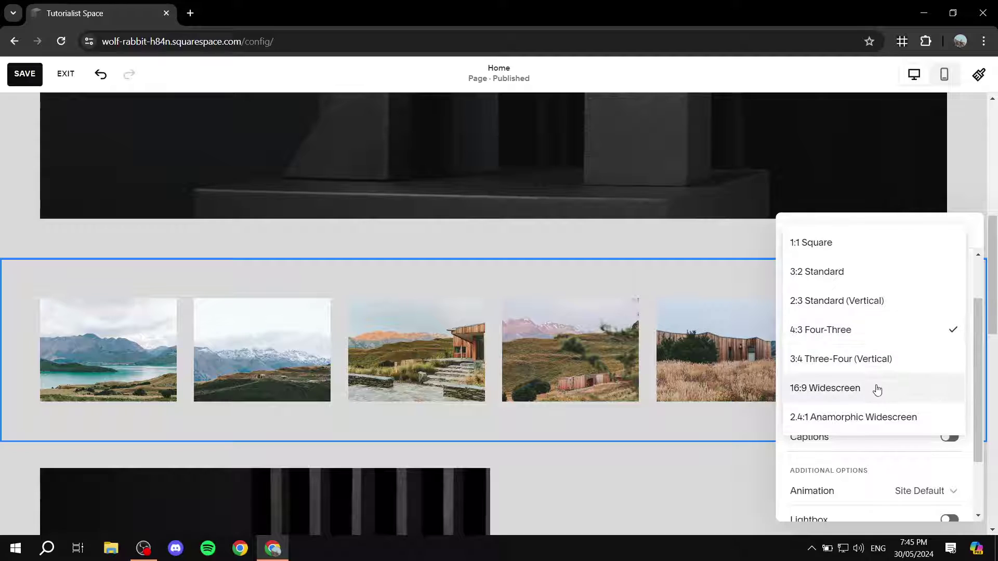
{"action": "left_click", "coordinate": [928, 338]}
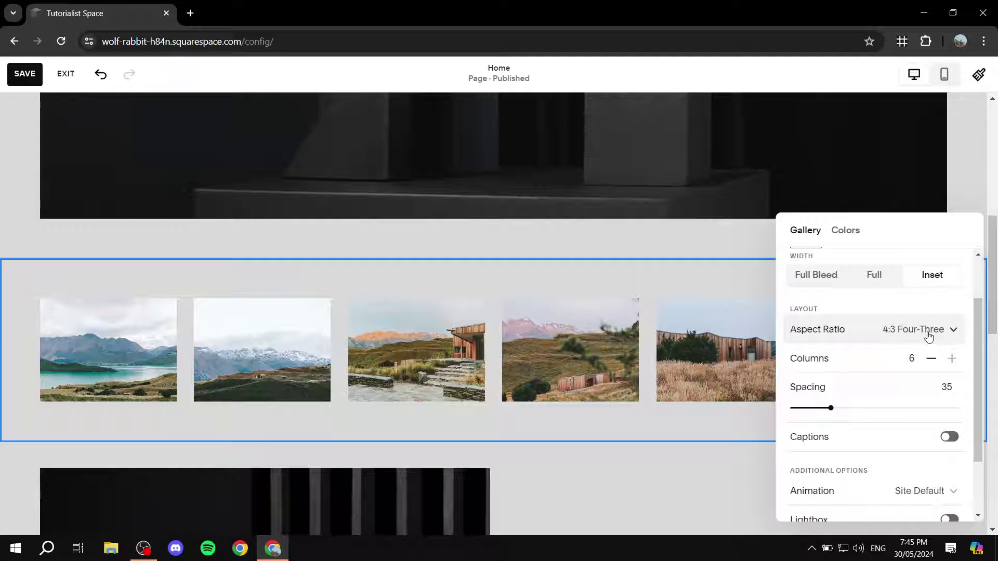
Set the spacing between the gallery images to 47.
{"action": "scroll", "coordinate": [925, 346], "scroll_direction": "down", "scroll_amount": 2}
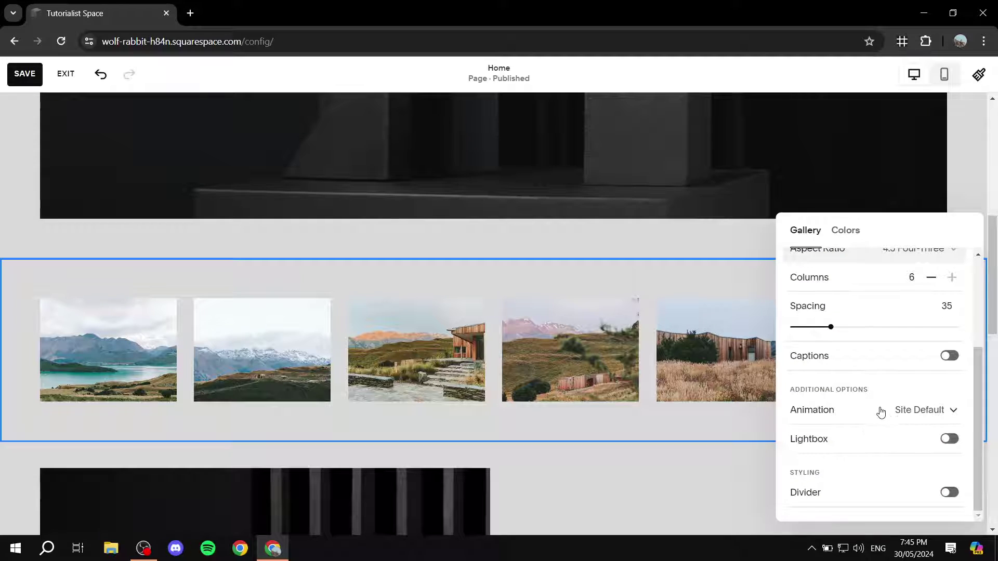
{"action": "scroll", "coordinate": [883, 416], "scroll_direction": "up", "scroll_amount": 2}
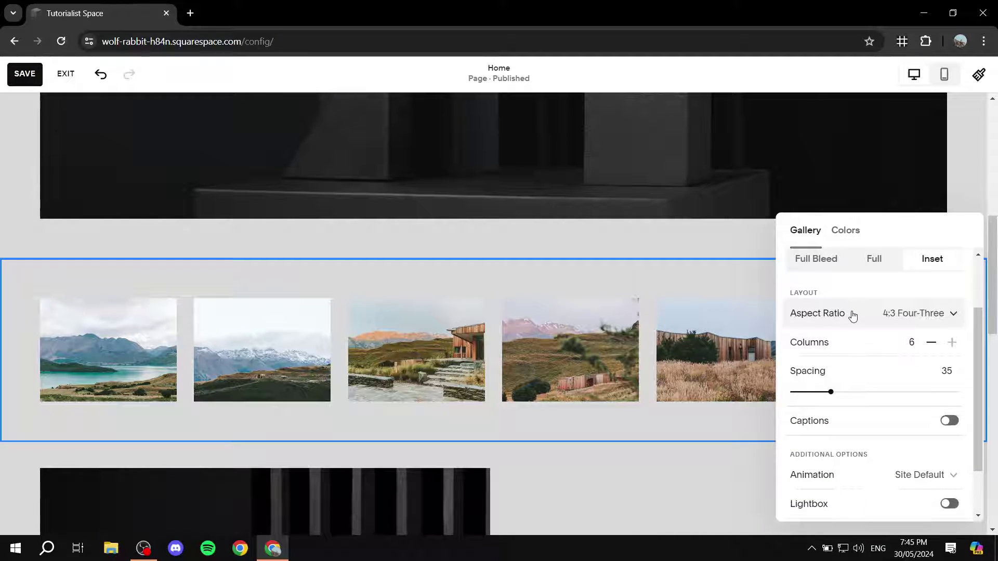
{"action": "scroll", "coordinate": [848, 317], "scroll_direction": "up", "scroll_amount": 2}
{"action": "scroll", "coordinate": [844, 332], "scroll_direction": "down", "scroll_amount": 3}
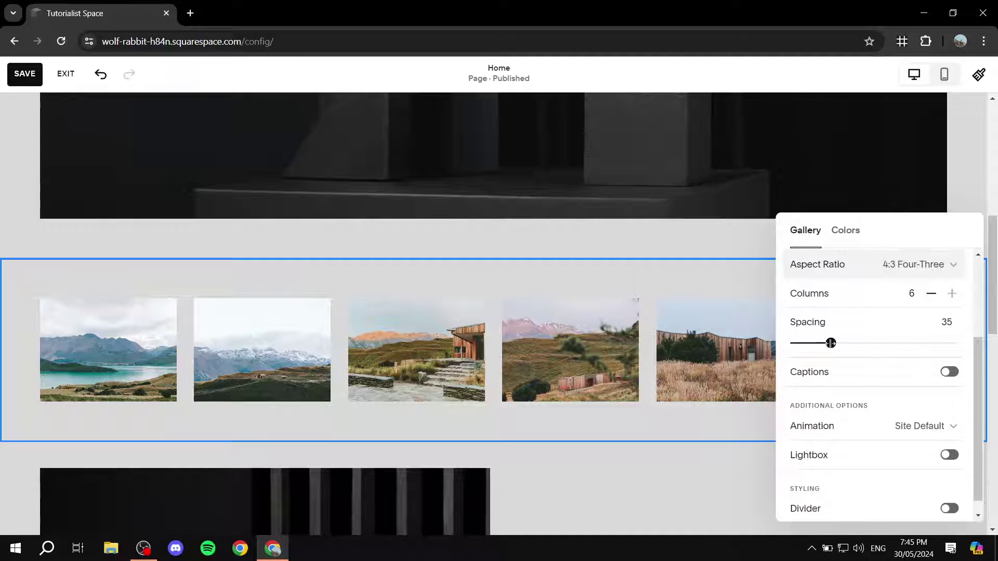
{"action": "mouse_move", "coordinate": [831, 343]}
{"action": "left_mouse_down"}
{"action": "mouse_move", "coordinate": [819, 344]}
{"action": "mouse_move", "coordinate": [843, 343]}
{"action": "left_mouse_up"}
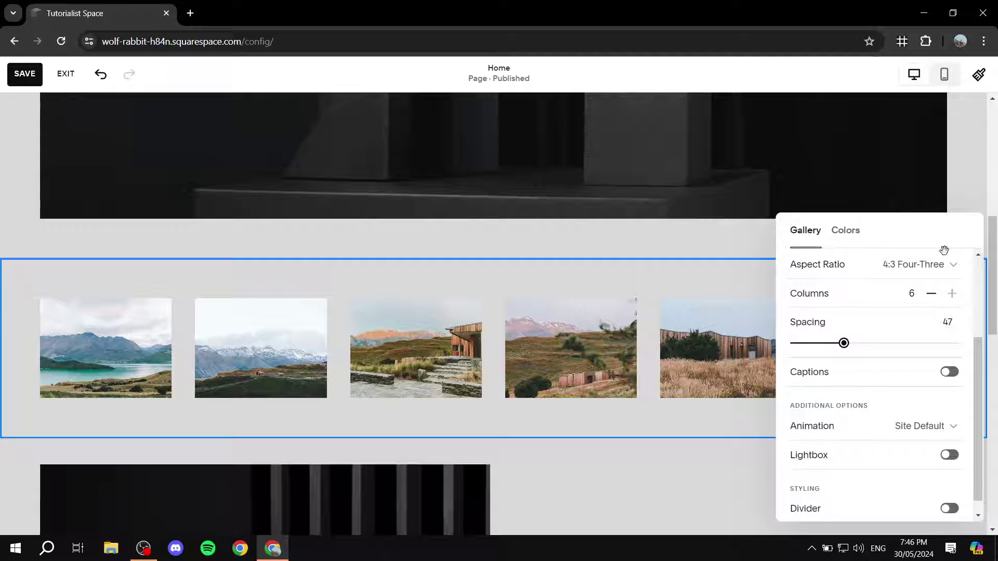
Apply the Darkest 2 color theme to the gallery section, and save and exit the page editor.
{"action": "left_click", "coordinate": [851, 236]}
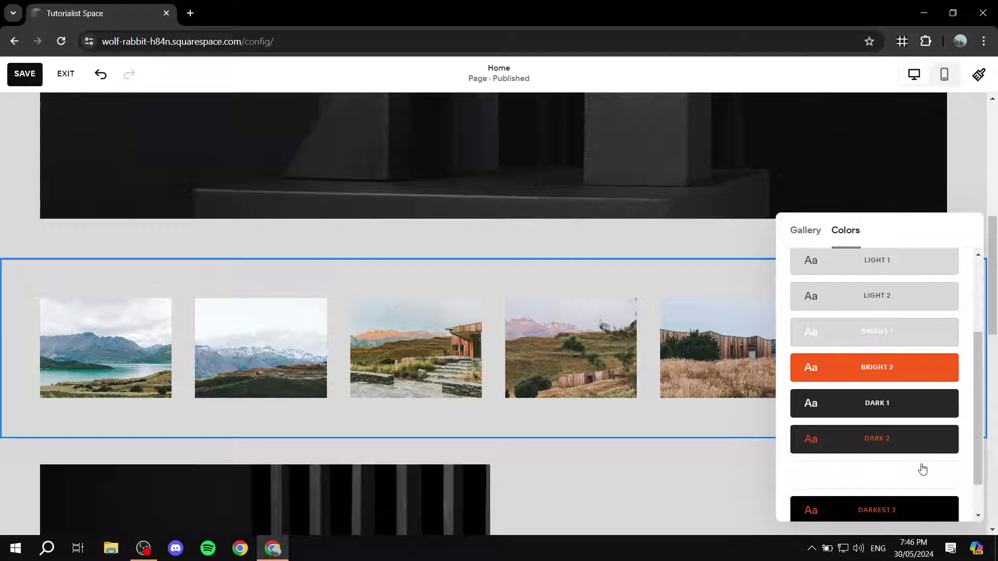
{"action": "scroll", "coordinate": [921, 467], "scroll_direction": "down", "scroll_amount": 1}
{"action": "left_click", "coordinate": [835, 462]}
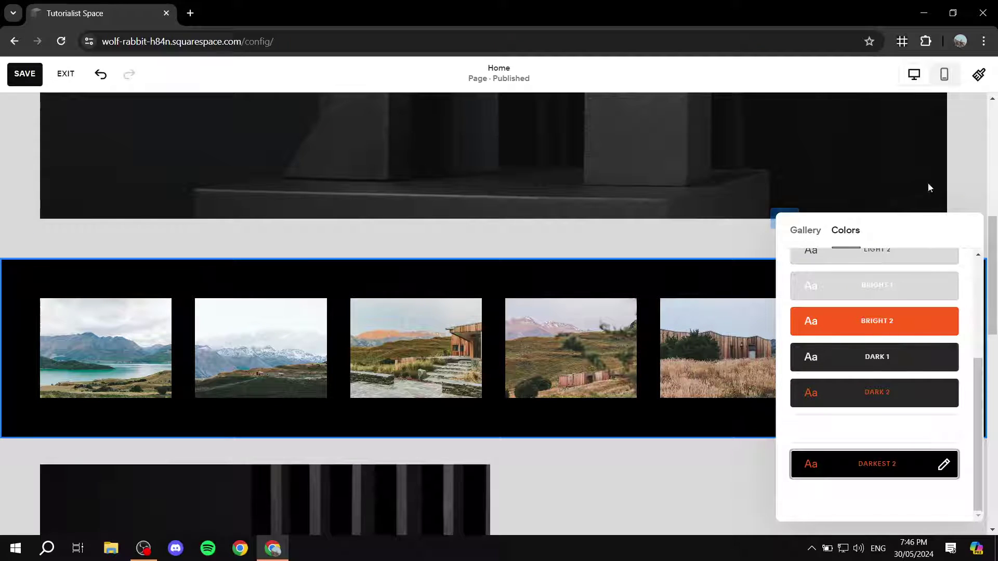
{"action": "left_click", "coordinate": [956, 183]}
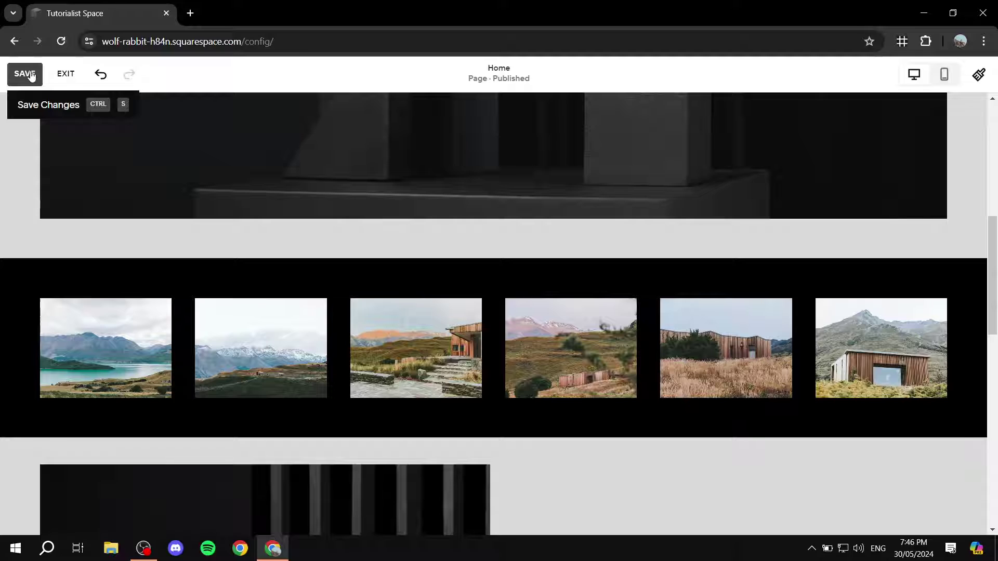
{"action": "left_click", "coordinate": [31, 75]}
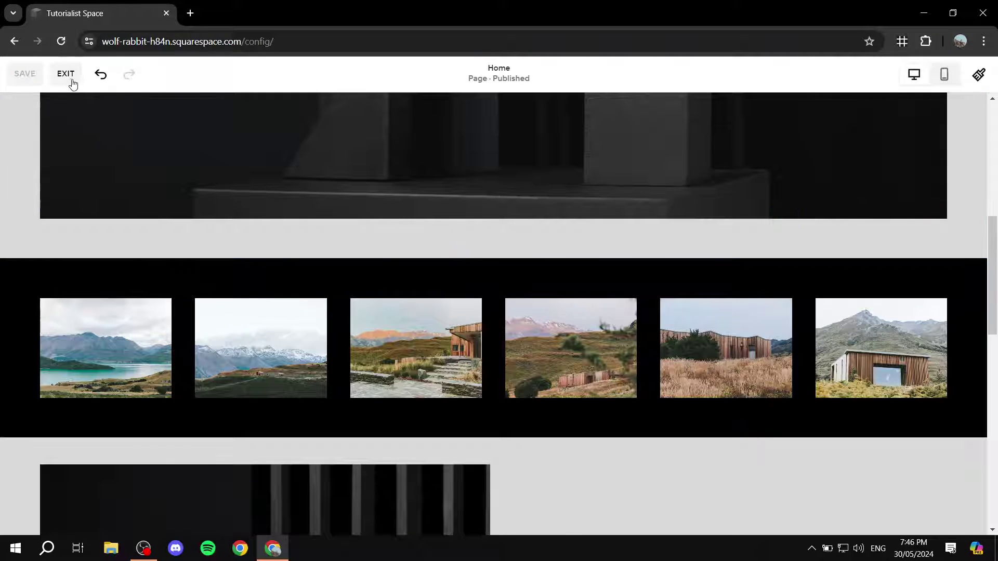
{"action": "left_click", "coordinate": [72, 81]}
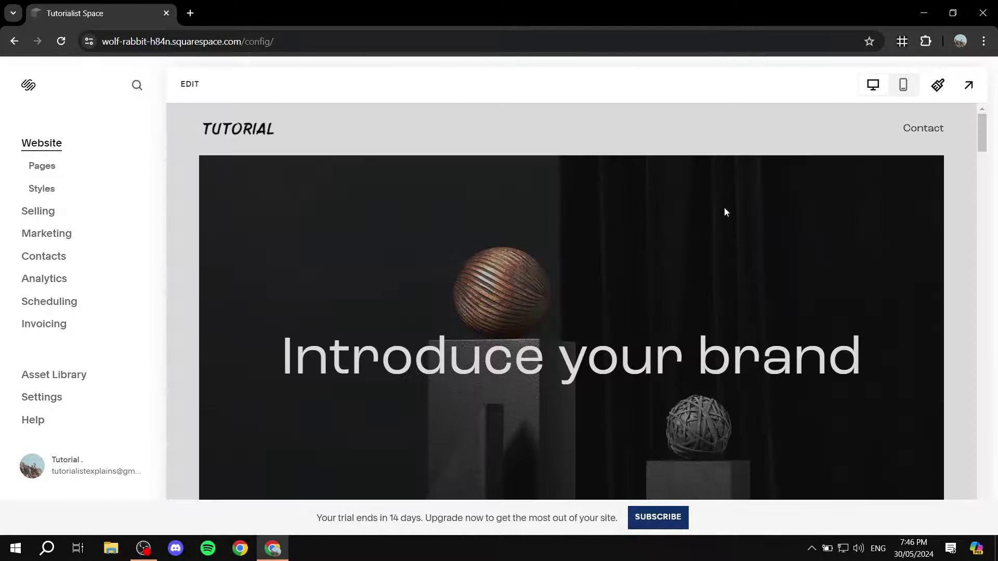
Open Code.txt from the desktop, copy all of its slideshow CSS code, and close the file.
{"action": "scroll", "coordinate": [725, 212], "scroll_direction": "down", "scroll_amount": 10}
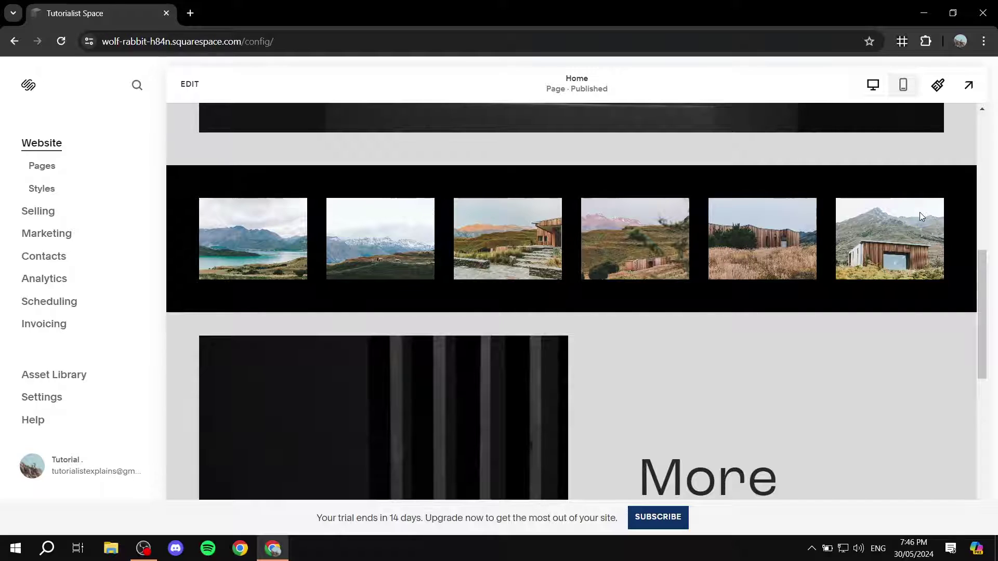
{"action": "left_click", "coordinate": [920, 11]}
{"action": "double_click", "coordinate": [465, 232]}
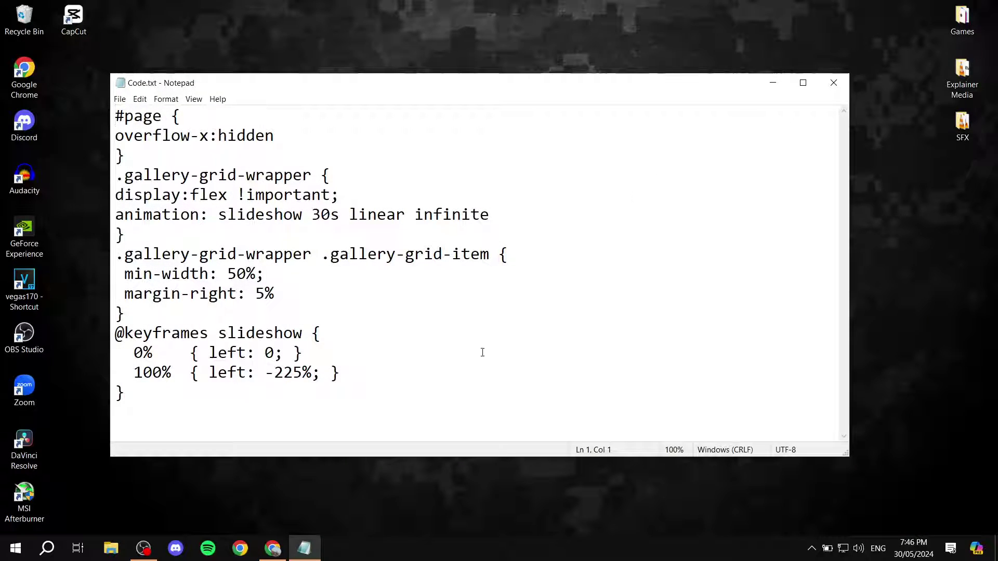
{"action": "key", "text": "ctrl+a"}
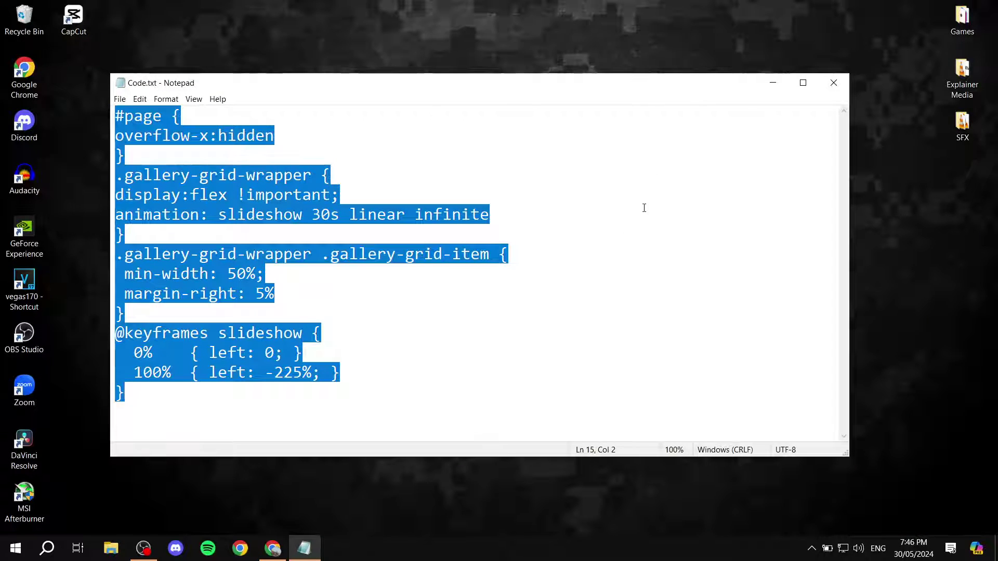
{"action": "left_click", "coordinate": [833, 83]}
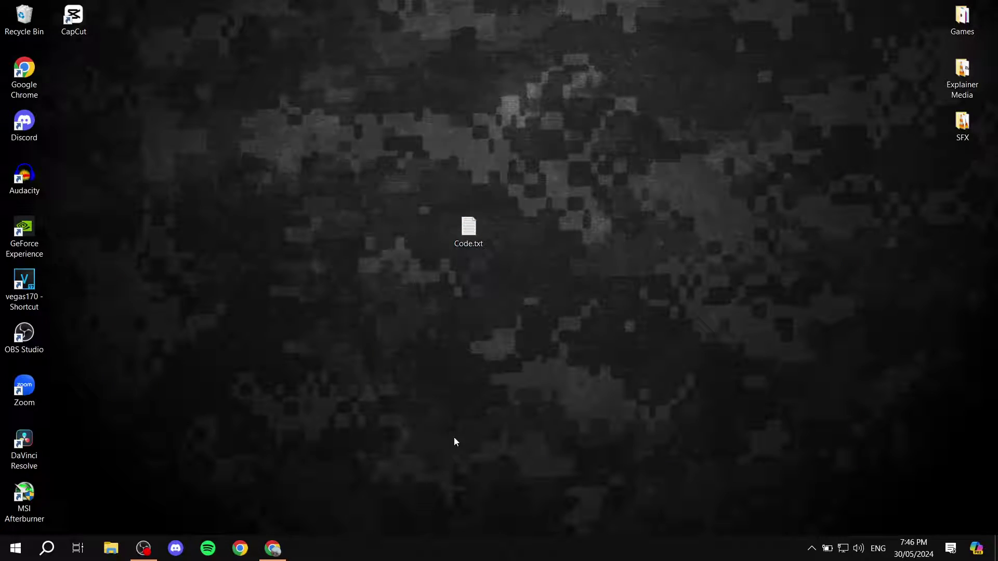
Switch back to Chrome and paste the copied slideshow code into the site's Custom CSS under Website Tools.
{"action": "left_click", "coordinate": [271, 550]}
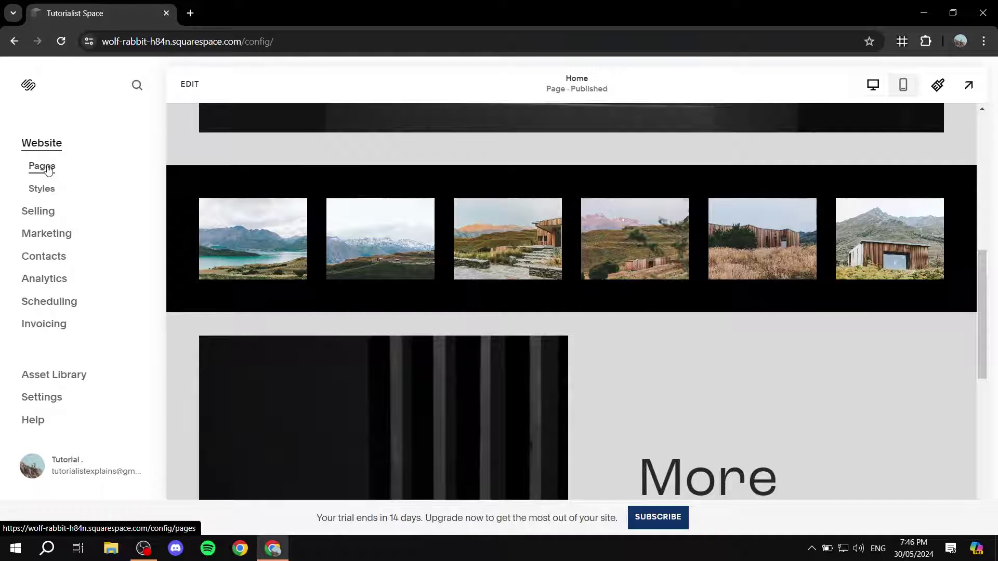
{"action": "left_click", "coordinate": [48, 170]}
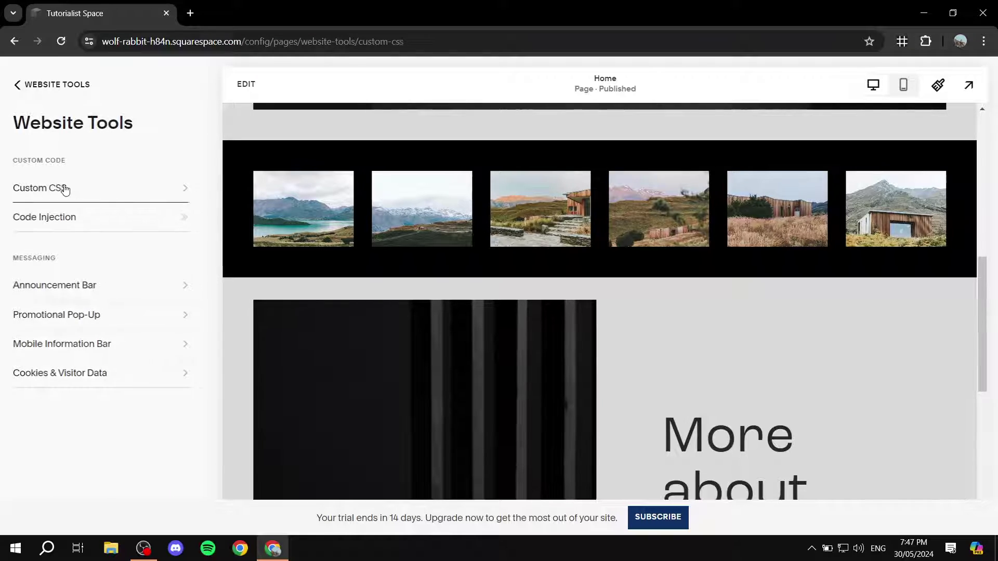
{"action": "left_click", "coordinate": [64, 190]}
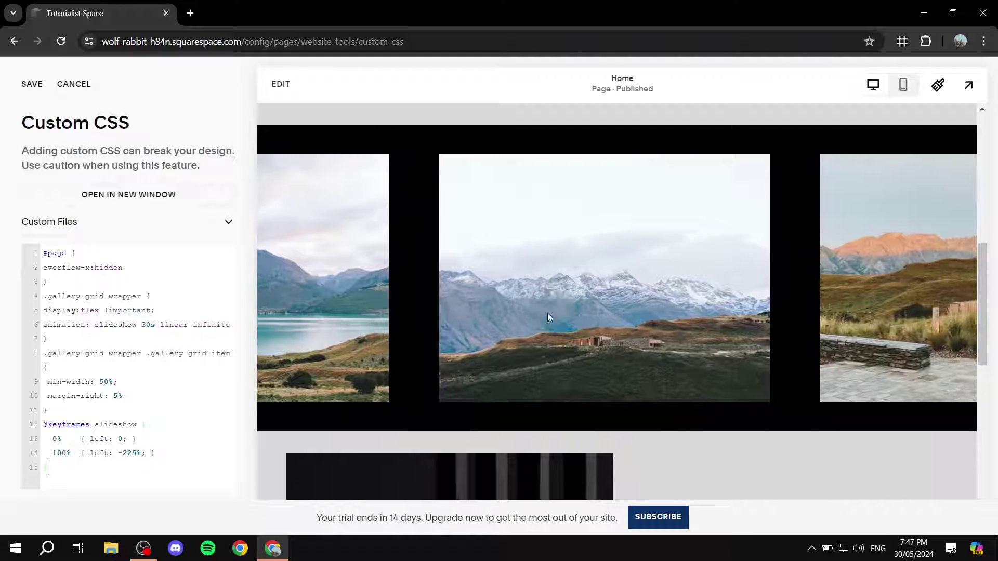
{"action": "scroll", "coordinate": [628, 336], "scroll_direction": "up", "scroll_amount": 2}
{"action": "scroll", "coordinate": [628, 336], "scroll_direction": "down", "scroll_amount": 1}
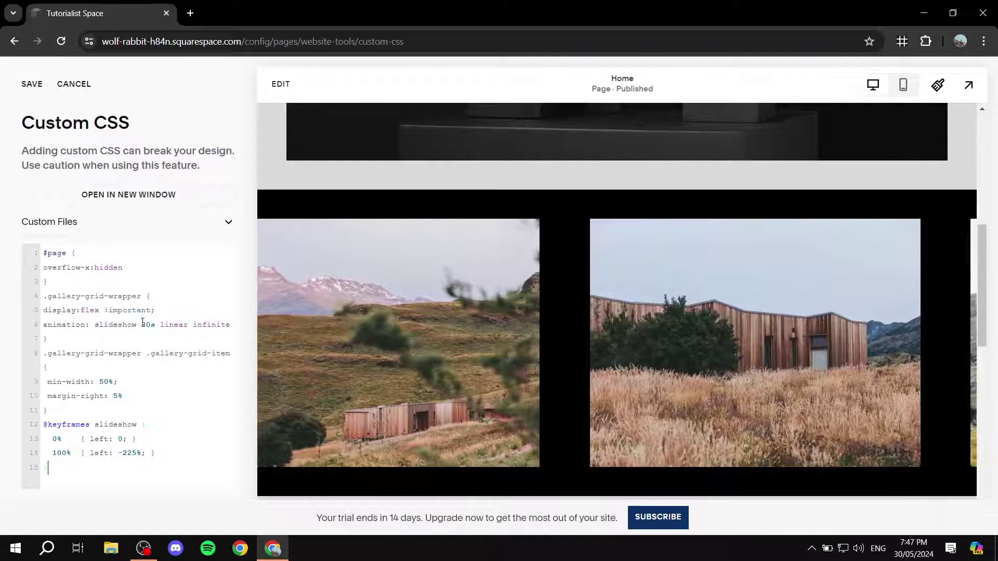
In the custom CSS, set the slideshow animation duration to 20s and the gallery item min-width to 20%.
{"action": "left_click_drag", "start_coordinate": [142, 325], "coordinate": [151, 325]}
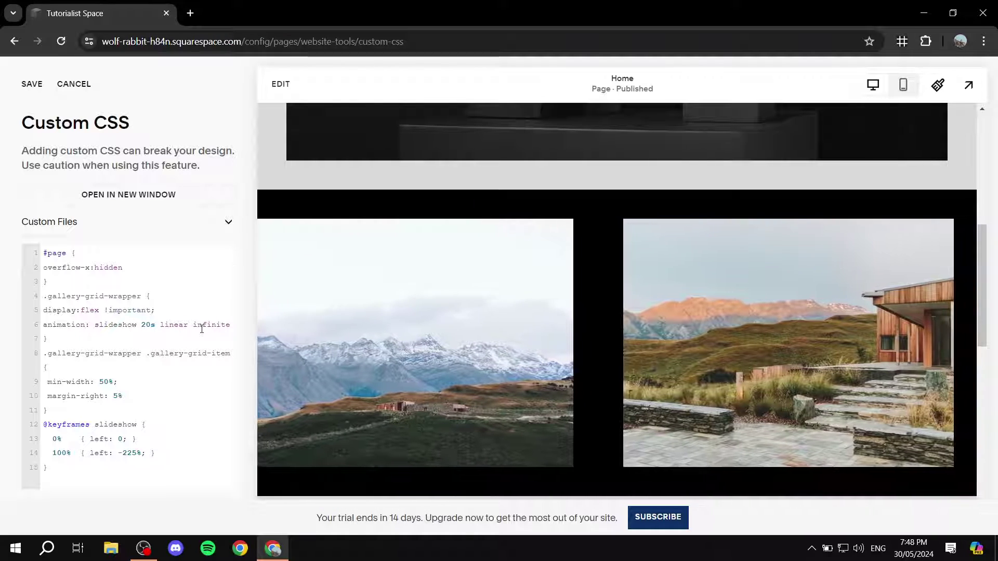
{"action": "type", "text": "20"}
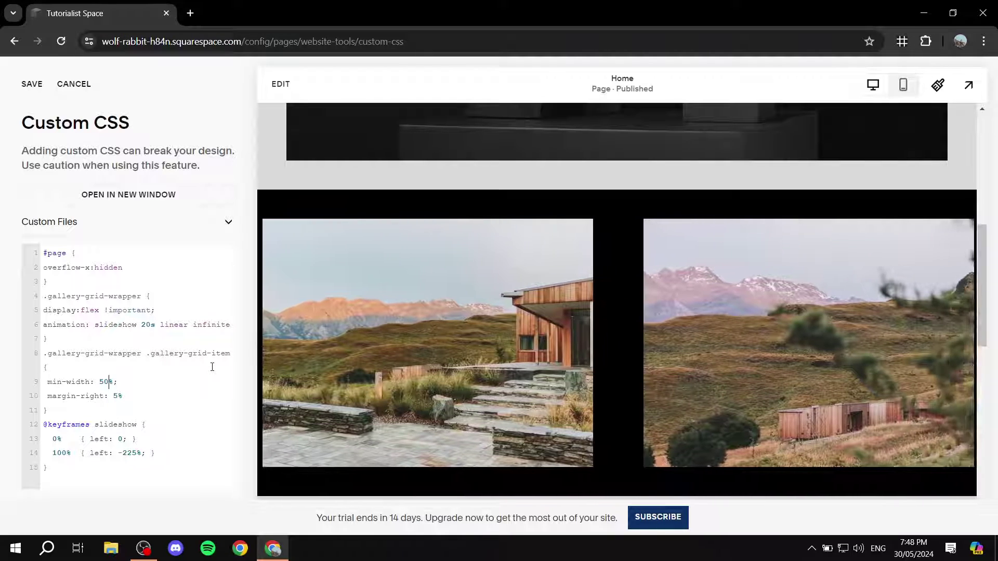
{"action": "key", "text": "BackSpace"}
{"action": "key", "text": "BackSpace"}
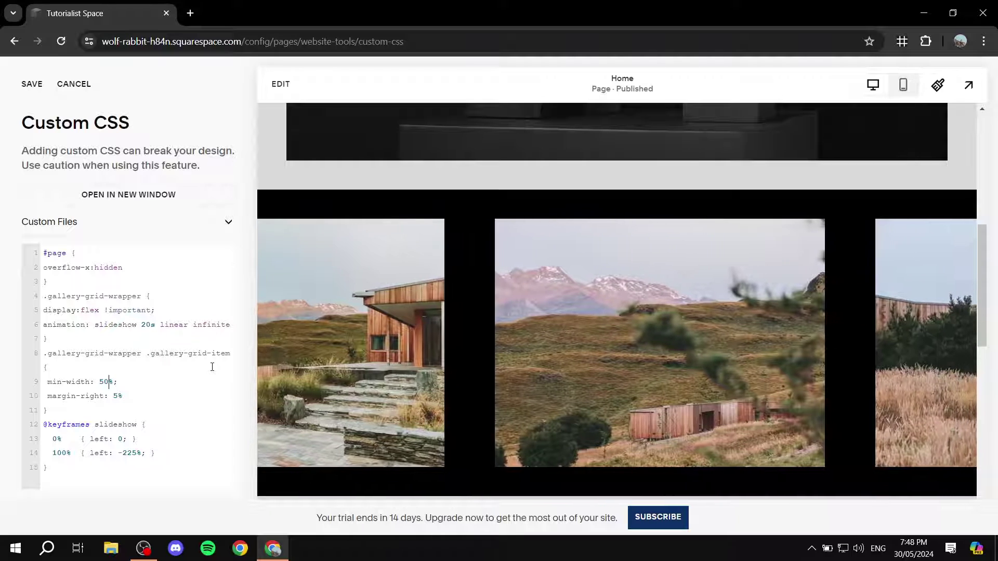
{"action": "type", "text": "20"}
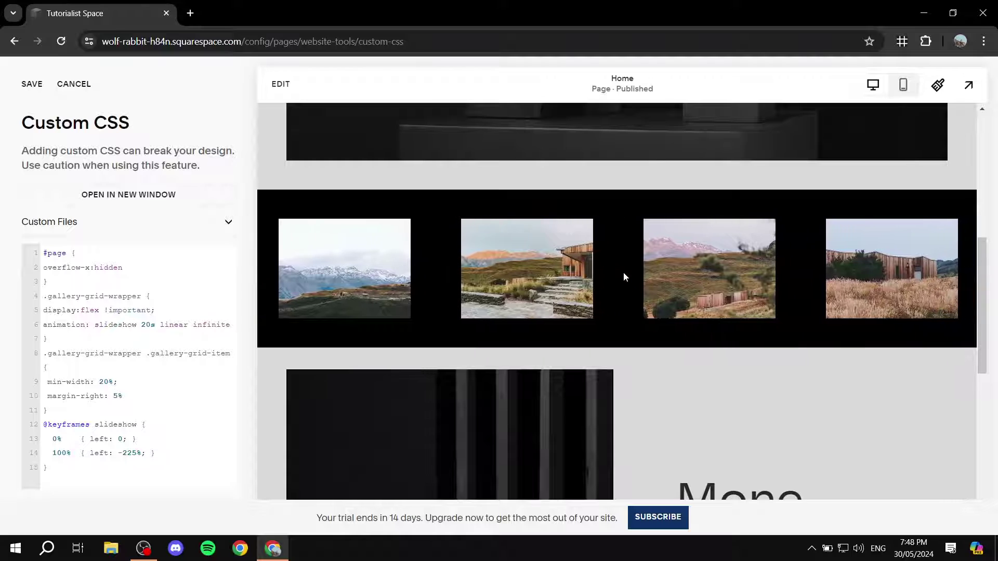
Set the 100% keyframe's left value to -50% and the slideshow duration to 10s, and save and leave Custom CSS.
{"action": "left_click", "coordinate": [109, 382]}
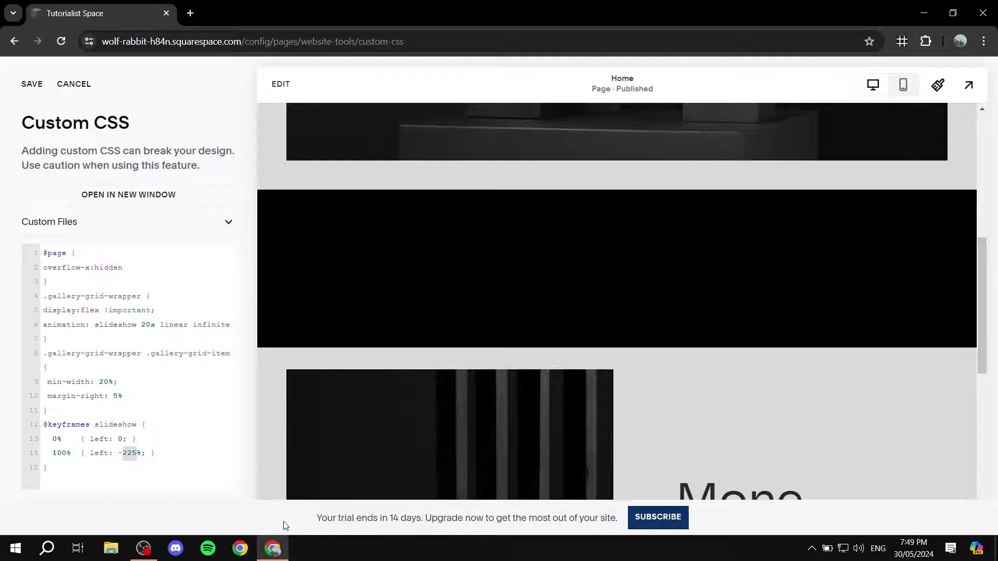
{"action": "type", "text": "50"}
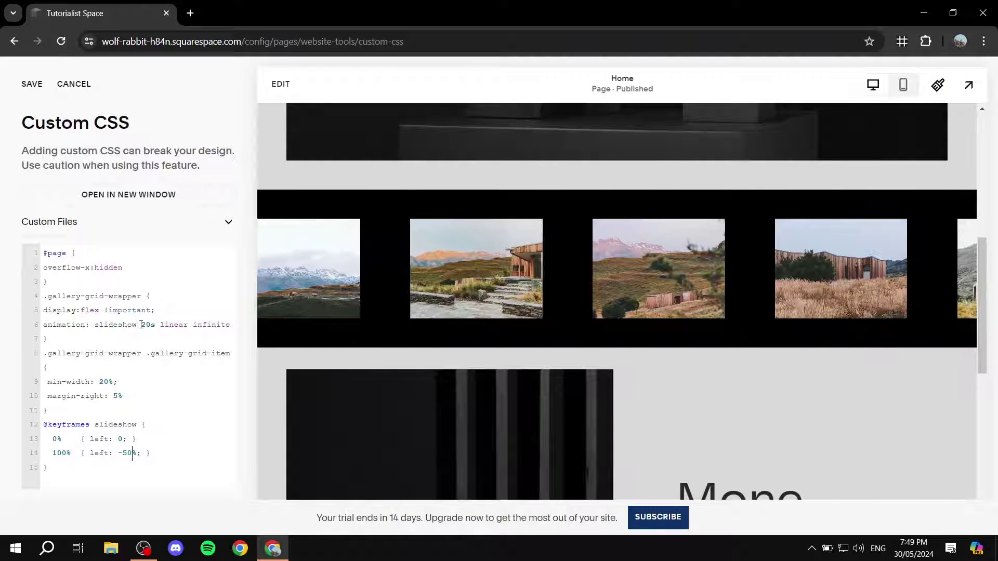
{"action": "left_click_drag", "start_coordinate": [142, 326], "coordinate": [149, 324]}
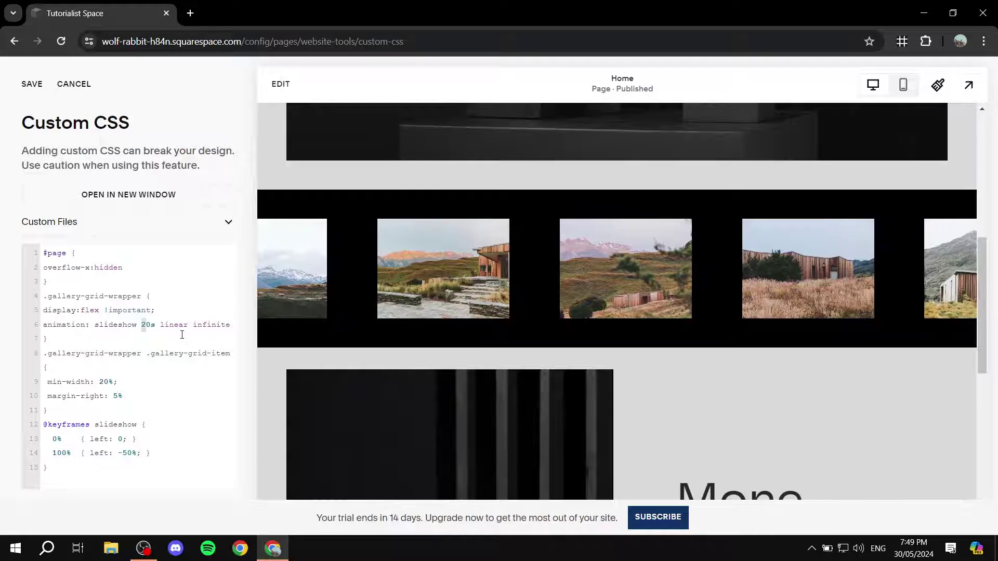
{"action": "type", "text": "1"}
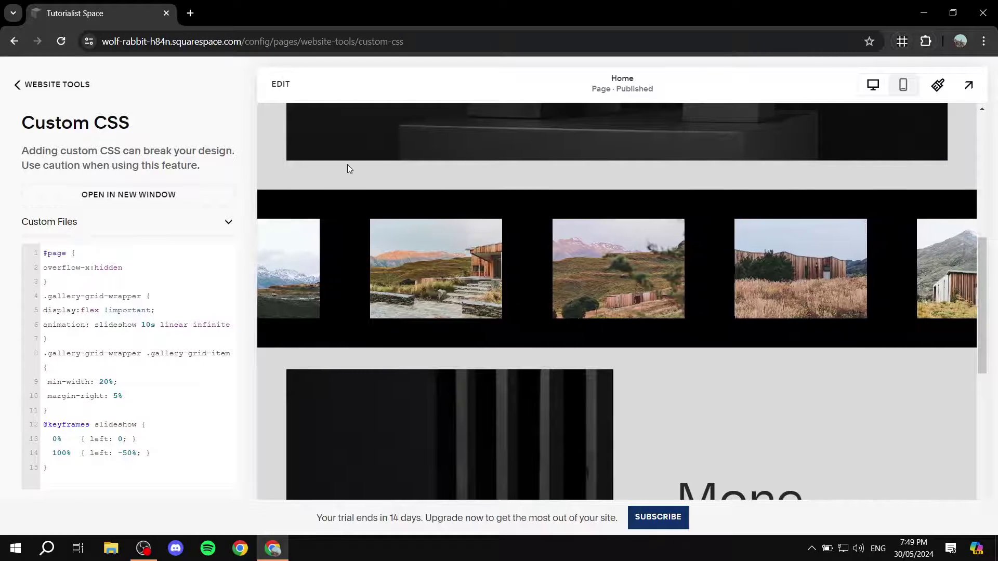
{"action": "left_click", "coordinate": [35, 86]}
Open the Home page for editing, duplicate the sliding gallery section, and save the page.
{"action": "left_click", "coordinate": [245, 85]}
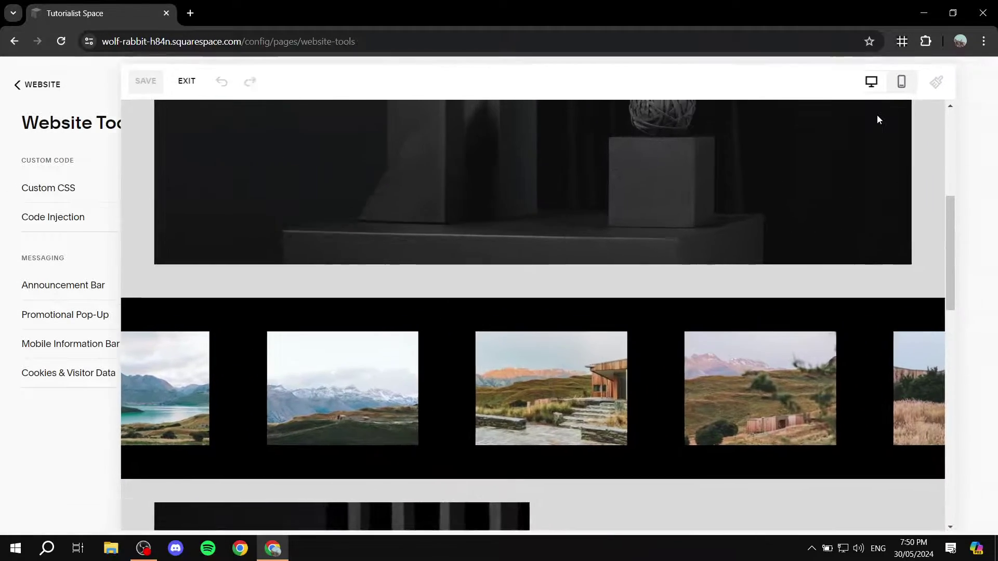
{"action": "scroll", "coordinate": [586, 240], "scroll_direction": "down", "scroll_amount": 4}
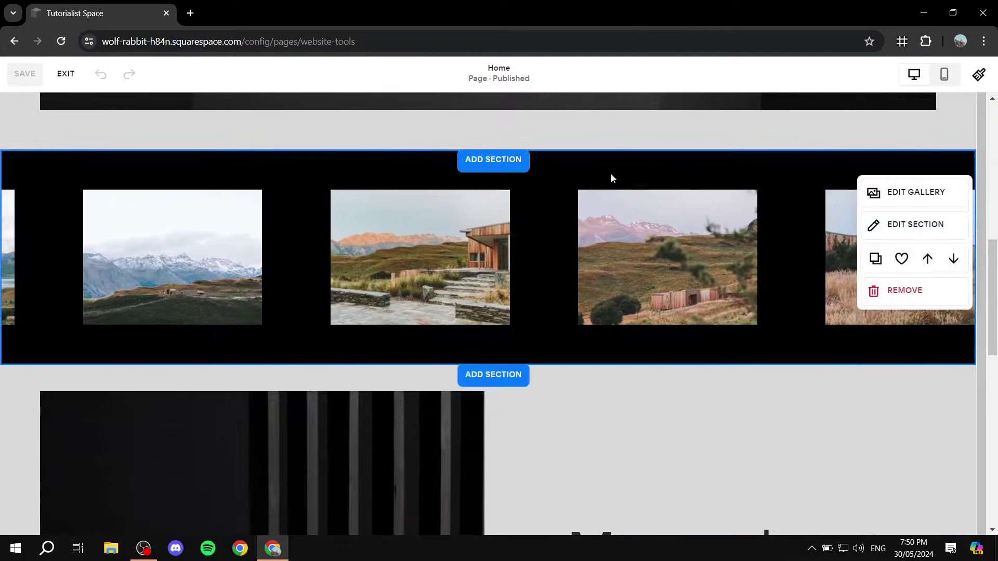
{"action": "left_click", "coordinate": [875, 258]}
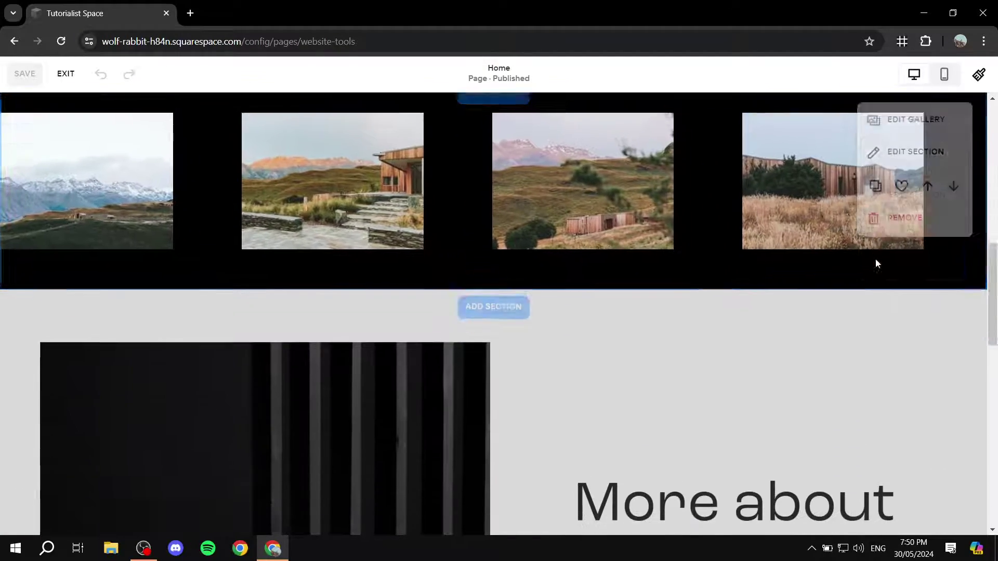
{"action": "scroll", "coordinate": [754, 291], "scroll_direction": "up", "scroll_amount": 5}
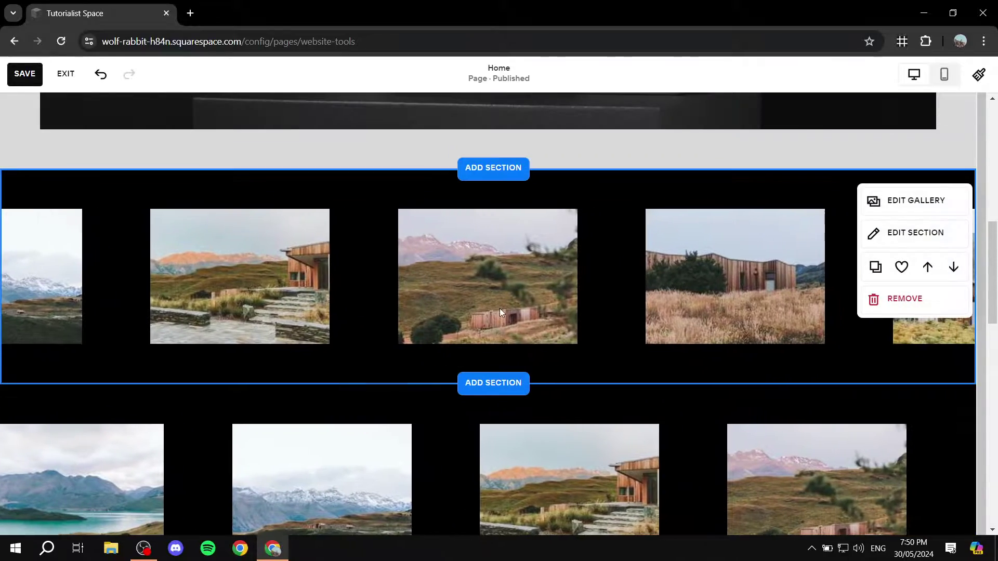
{"action": "scroll", "coordinate": [624, 364], "scroll_direction": "down", "scroll_amount": 5}
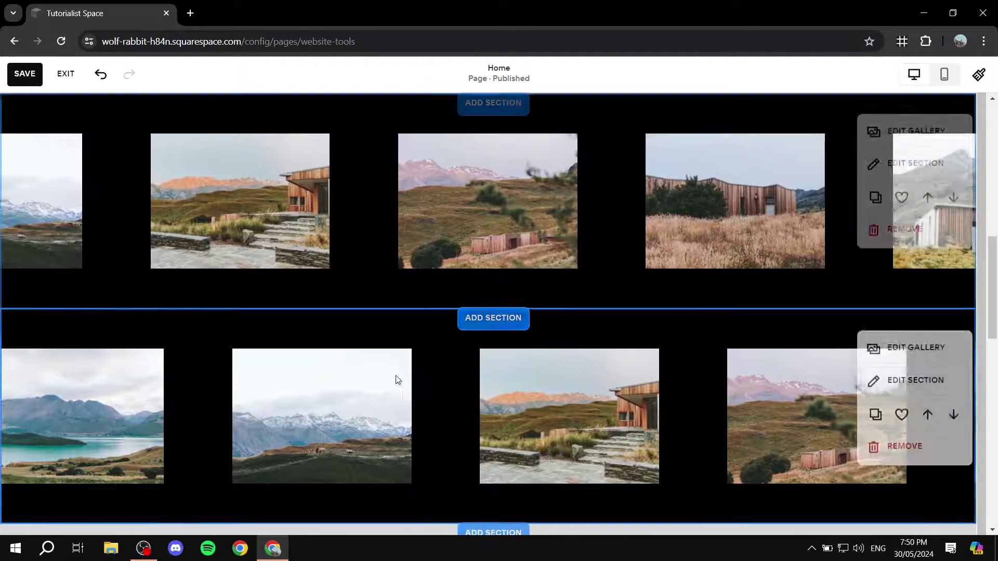
{"action": "scroll", "coordinate": [587, 384], "scroll_direction": "down", "scroll_amount": 4}
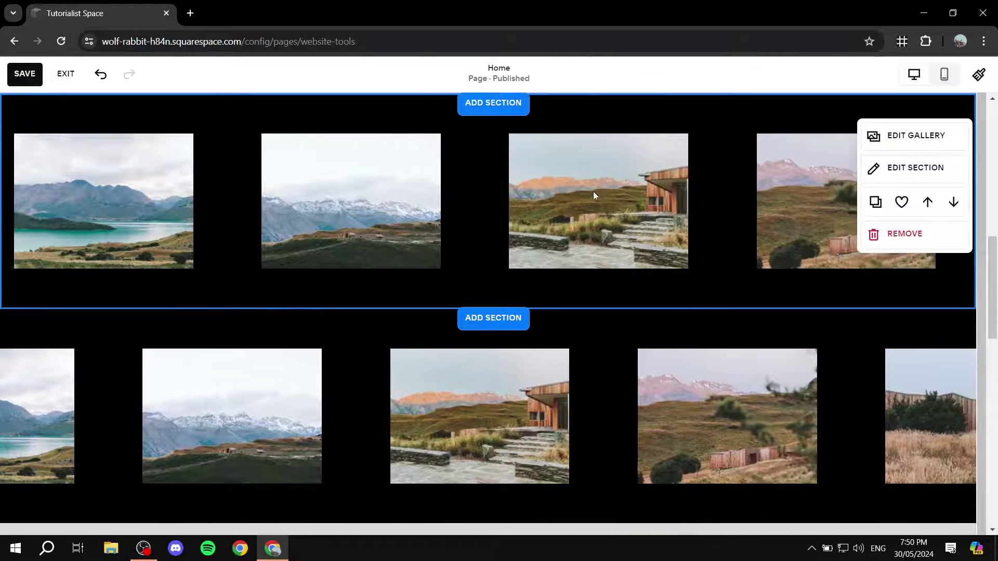
{"action": "left_click", "coordinate": [24, 74]}
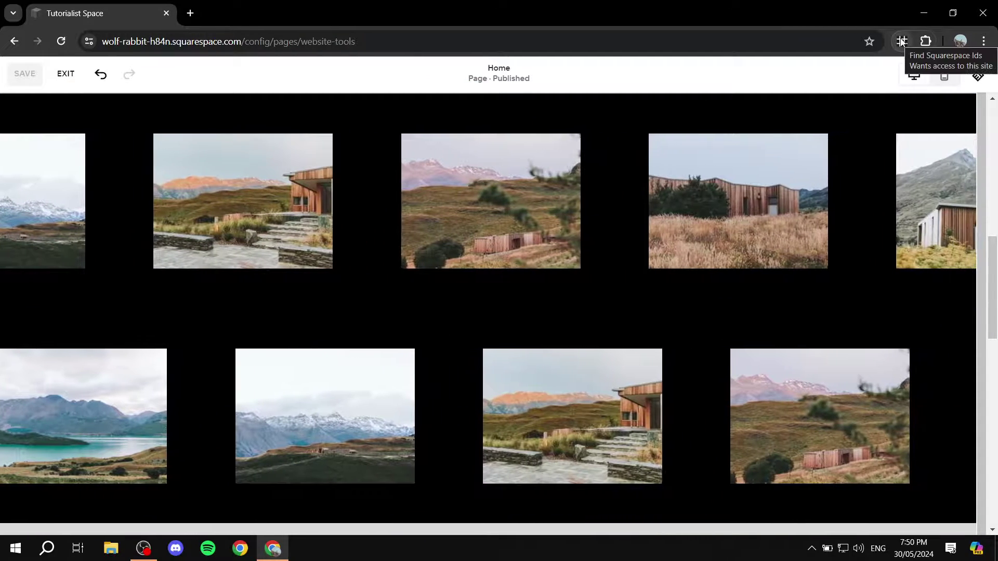
Reveal the section IDs with the Find Squarespace Ids extension, copy the second gallery section's selector, and exit the page editor.
{"action": "left_click", "coordinate": [902, 41]}
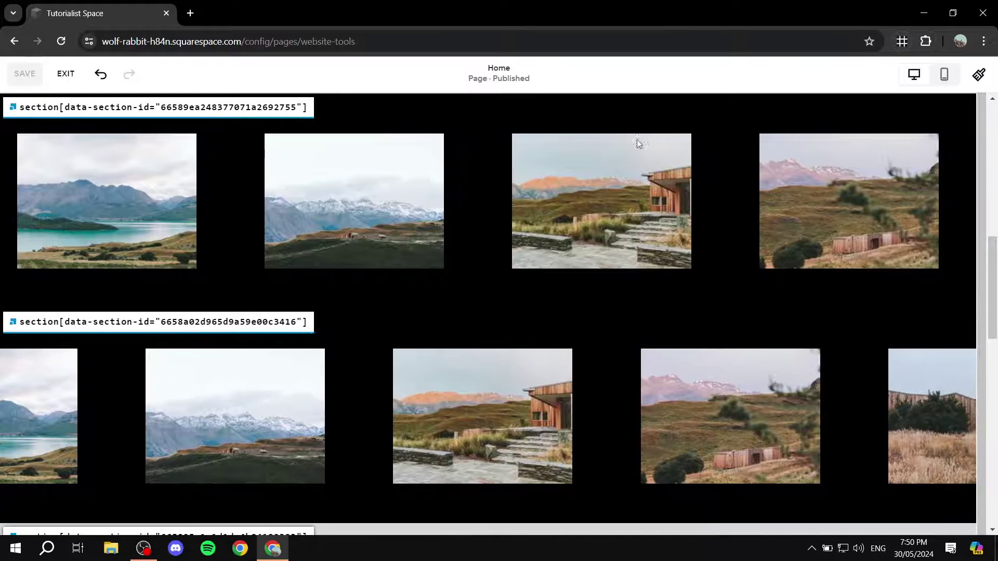
{"action": "scroll", "coordinate": [104, 171], "scroll_direction": "up", "scroll_amount": 2}
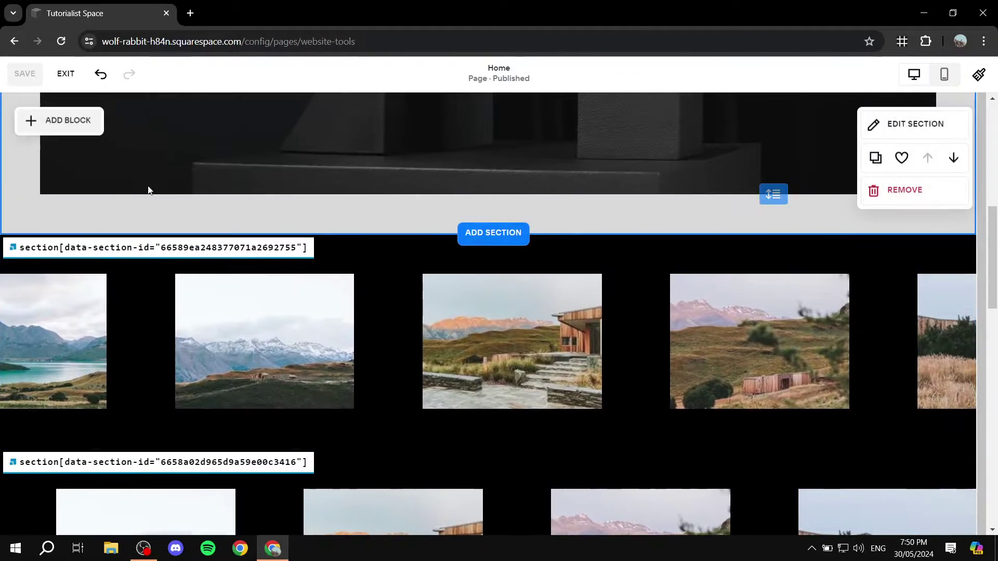
{"action": "scroll", "coordinate": [551, 310], "scroll_direction": "down", "scroll_amount": 2}
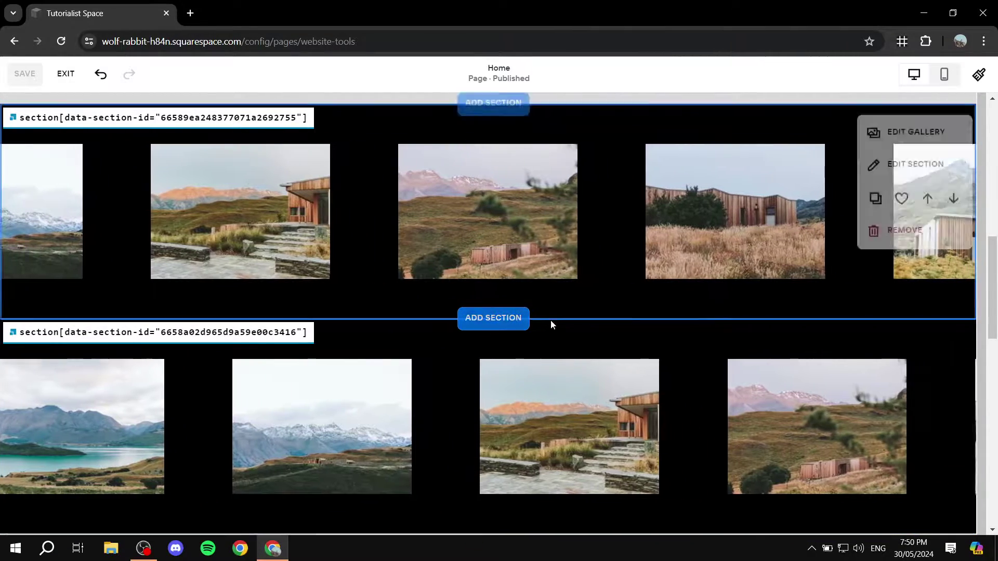
{"action": "left_click", "coordinate": [65, 74]}
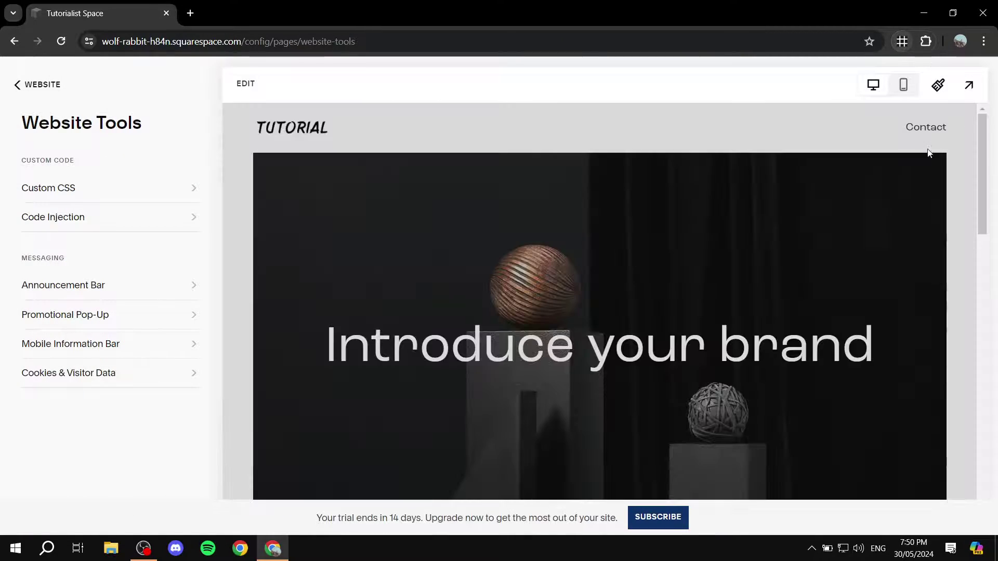
In Custom CSS, prefix both .gallery-grid-wrapper rules with section[data-section-id="6658a02d965d9a59e00c3416"].
{"action": "scroll", "coordinate": [884, 210], "scroll_direction": "down", "scroll_amount": 10}
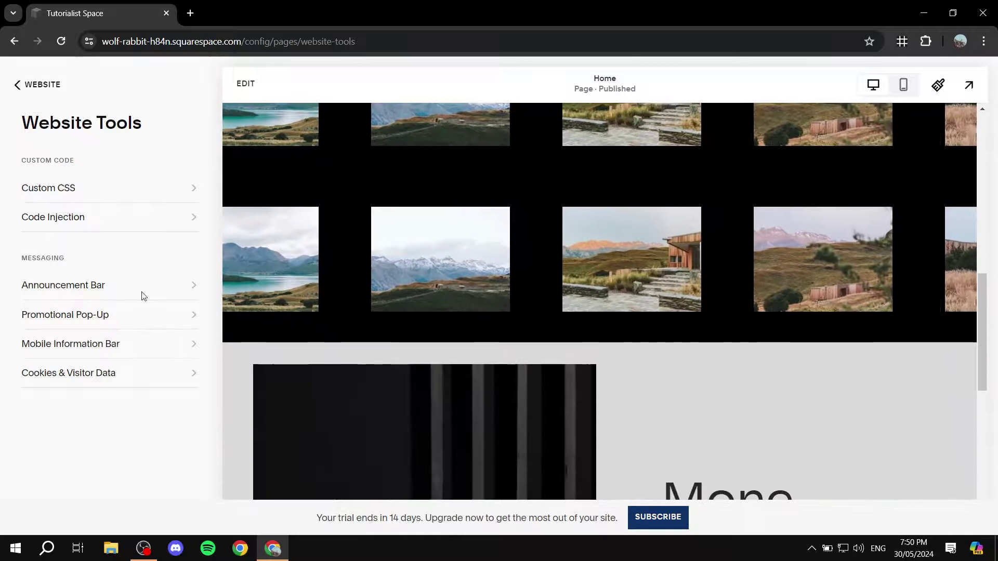
{"action": "left_click", "coordinate": [134, 192]}
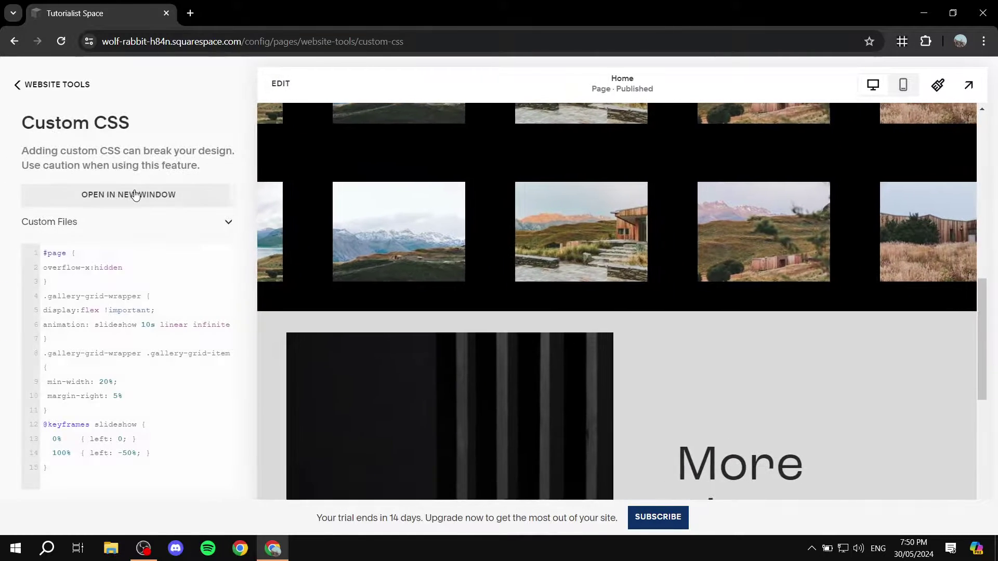
{"action": "scroll", "coordinate": [572, 244], "scroll_direction": "up", "scroll_amount": 2}
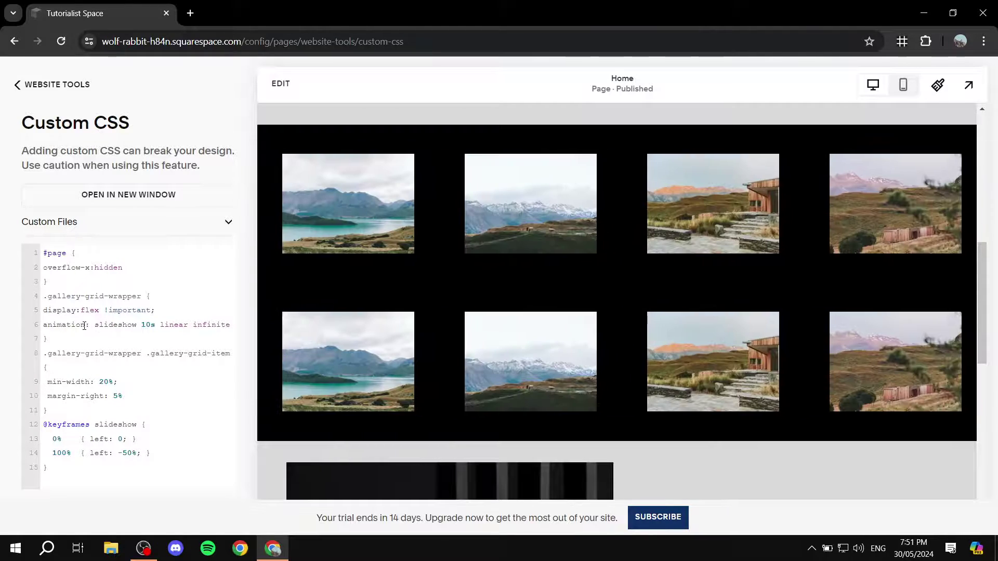
{"action": "left_click", "coordinate": [45, 310]}
{"action": "left_click", "coordinate": [44, 296]}
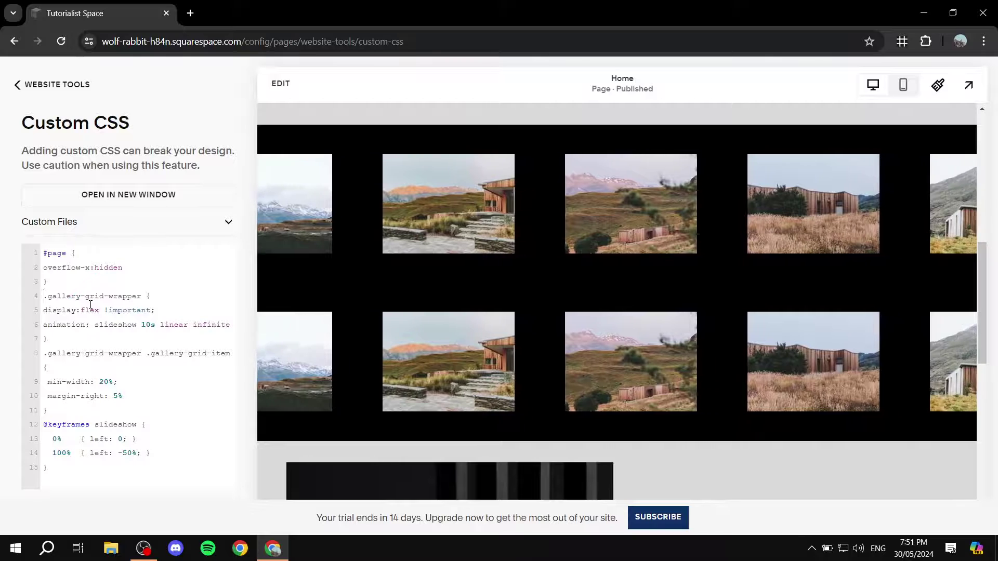
{"action": "type", "text": "section[data-section-id=\"6658a02d965d9a59e00c3416\"]"}
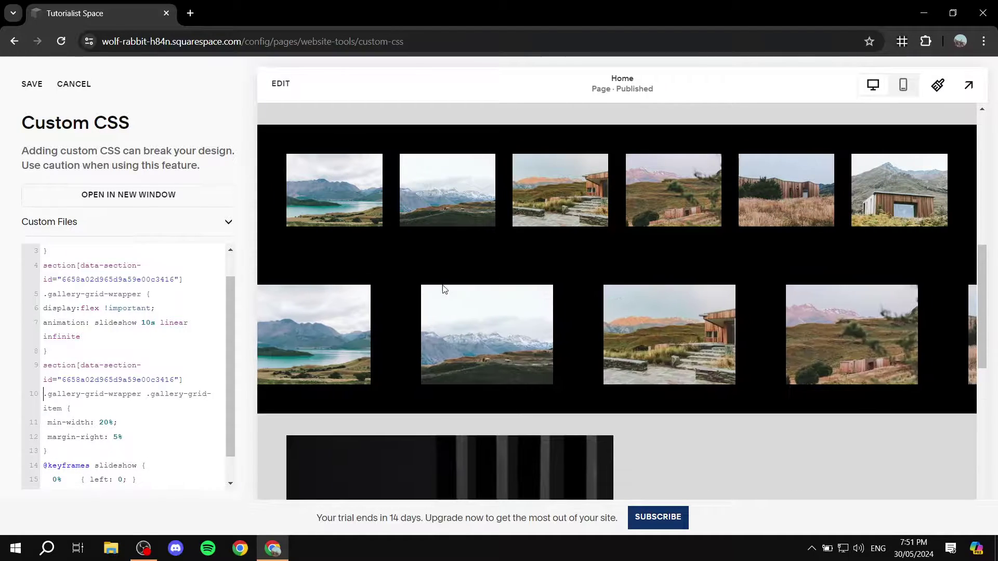
Compare the two gallery sections in the page preview, showing and hiding their section IDs to check which one is animated.
{"action": "scroll", "coordinate": [584, 315], "scroll_direction": "up", "scroll_amount": 2}
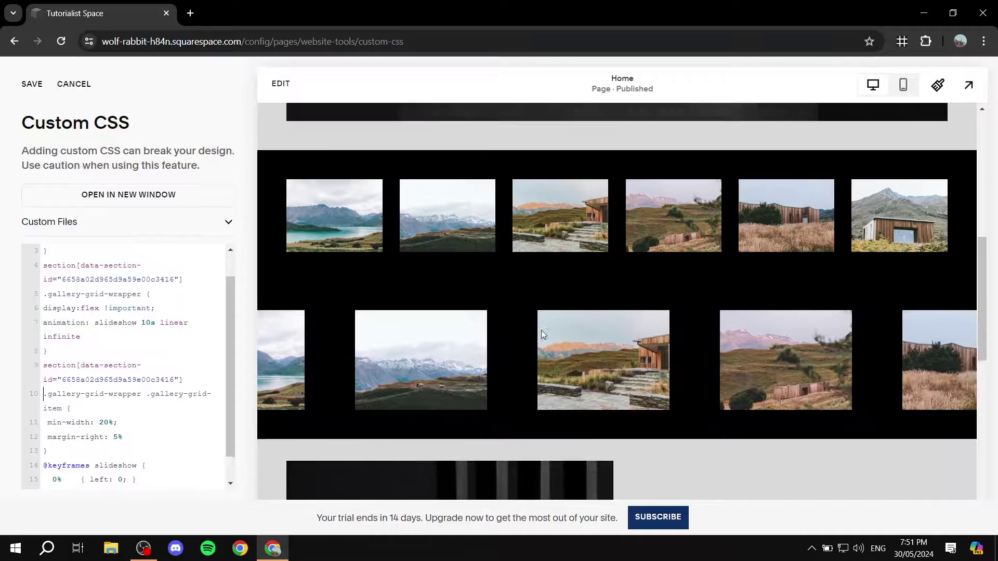
{"action": "scroll", "coordinate": [694, 370], "scroll_direction": "down", "scroll_amount": 1}
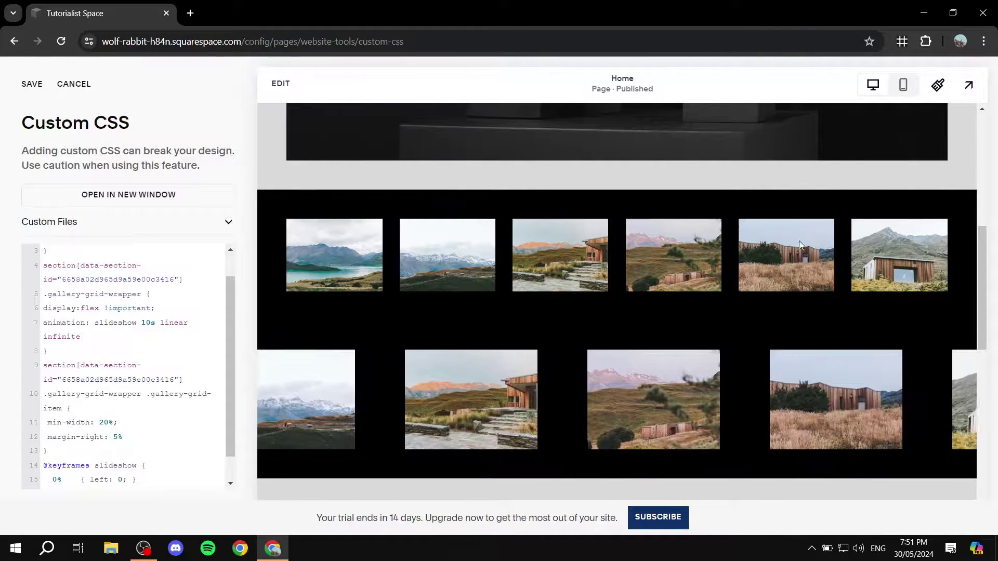
{"action": "left_click", "coordinate": [904, 43]}
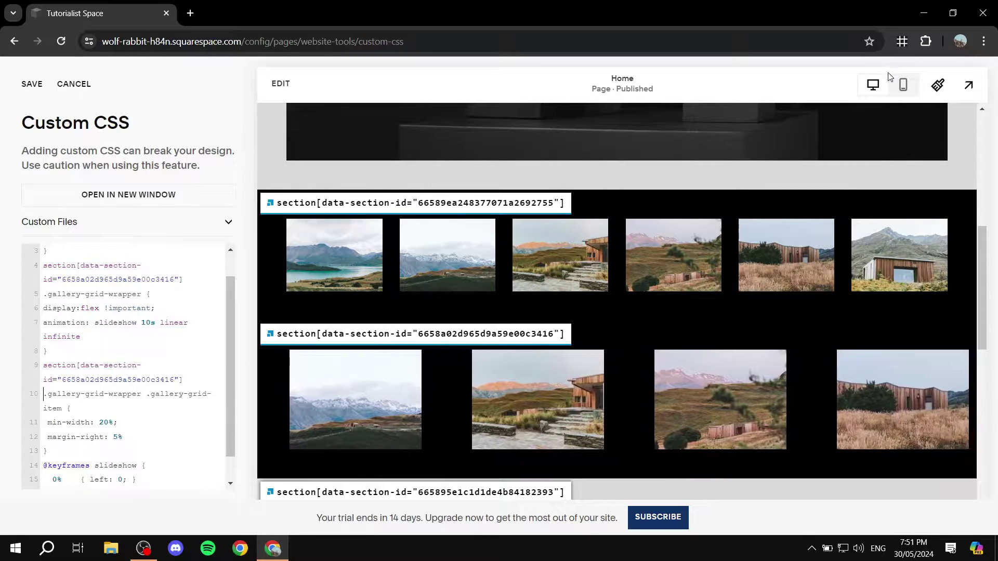
{"action": "left_click", "coordinate": [901, 47]}
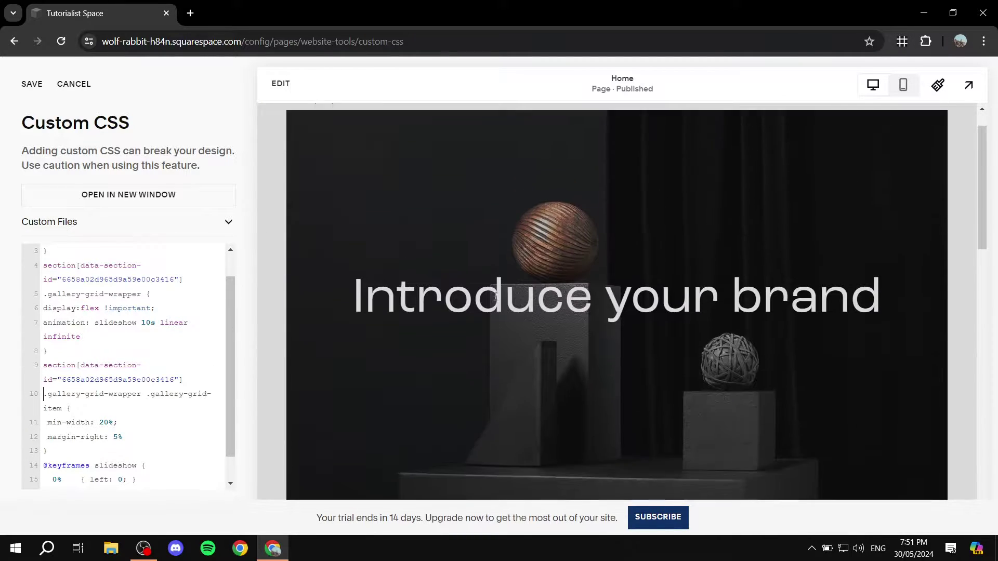
{"action": "scroll", "coordinate": [501, 353], "scroll_direction": "down", "scroll_amount": 4}
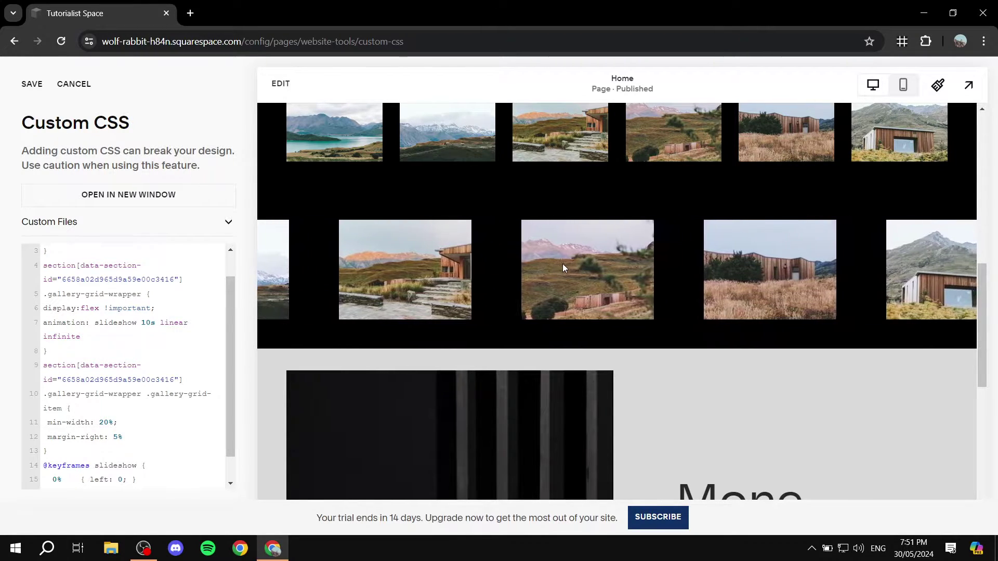
{"action": "scroll", "coordinate": [692, 353], "scroll_direction": "down", "scroll_amount": 3}
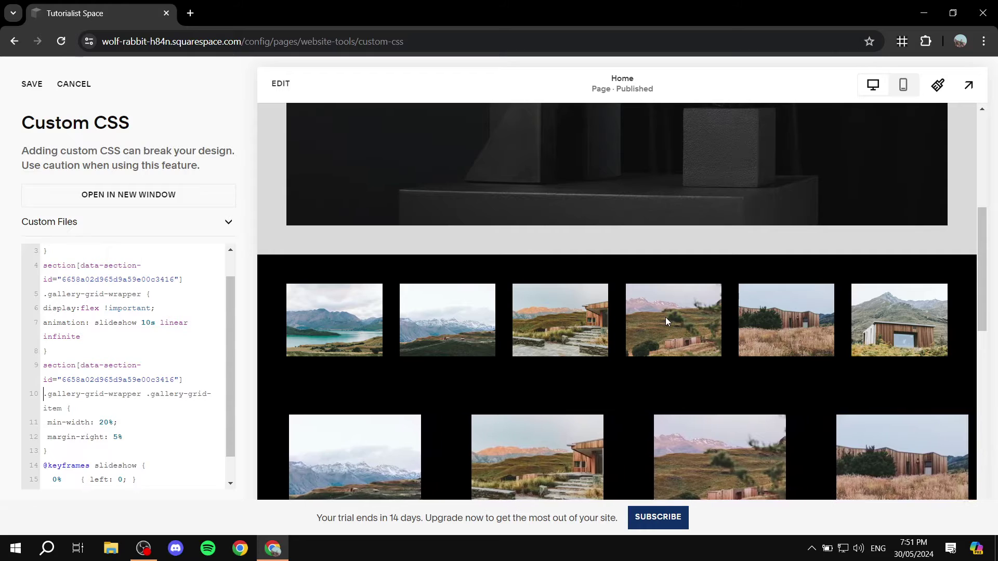
{"action": "scroll", "coordinate": [662, 306], "scroll_direction": "down", "scroll_amount": 3}
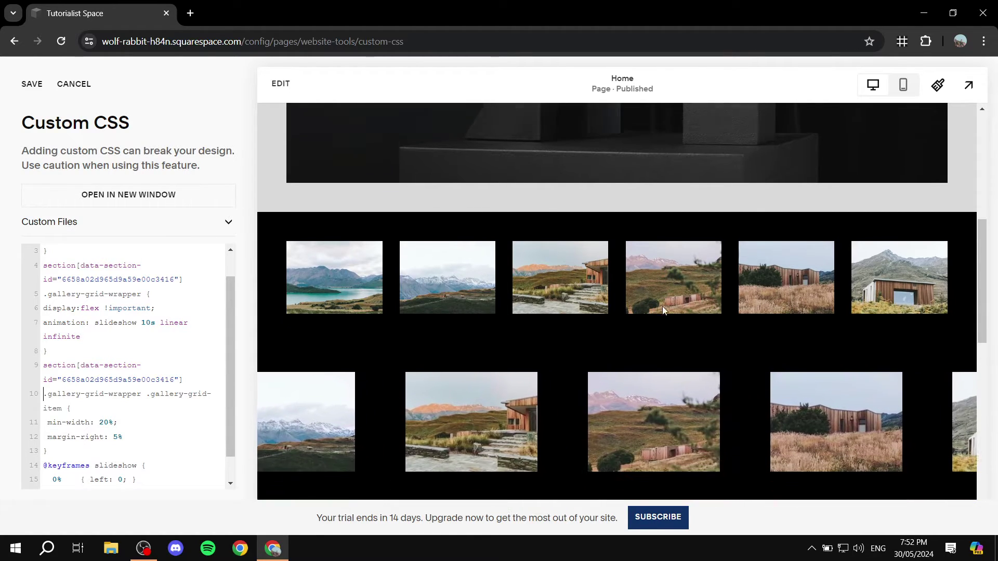